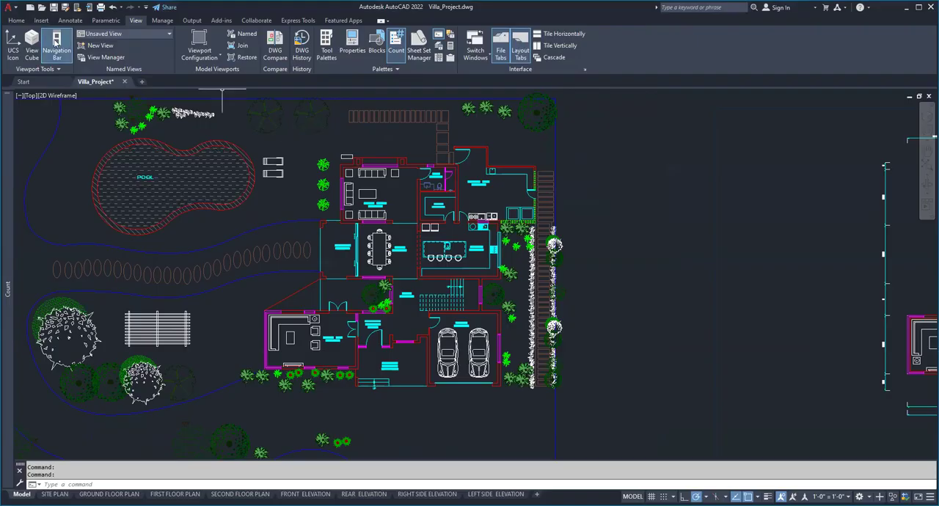
Inspect the kitchen island chairs up close by selecting the top line of the third chair, then clear the selection.
left_click(19, 20)
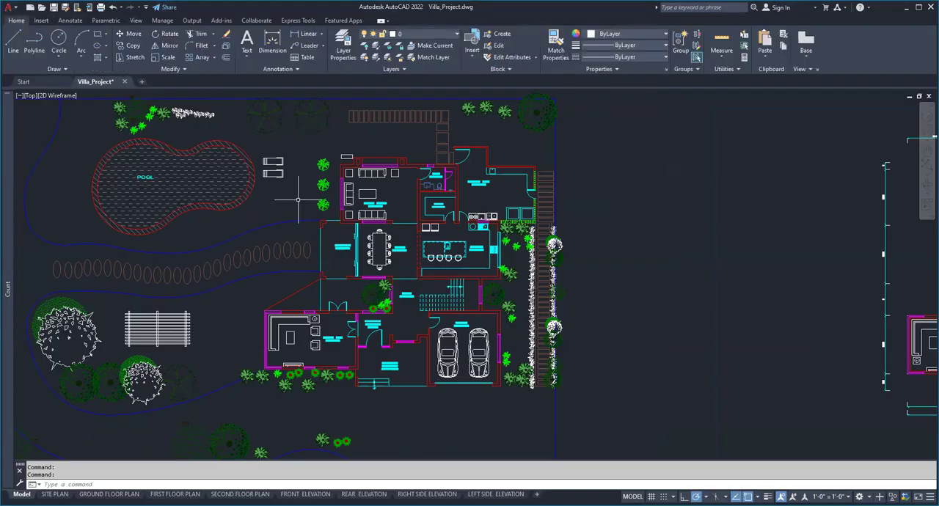
scroll(299, 201, "down", 5)
scroll(298, 200, "up", 3)
scroll(306, 199, "up", 2)
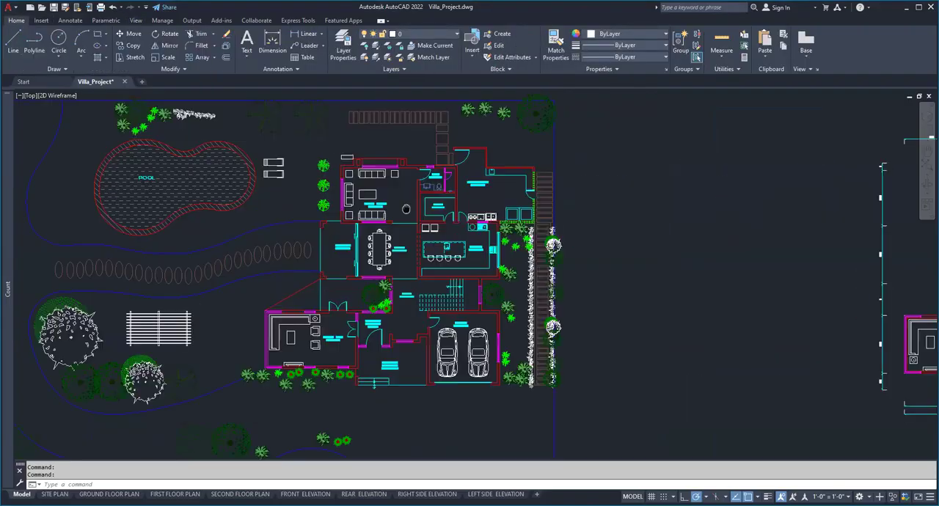
middle_click_drag(406, 209, 345, 212)
scroll(339, 243, "up", 4)
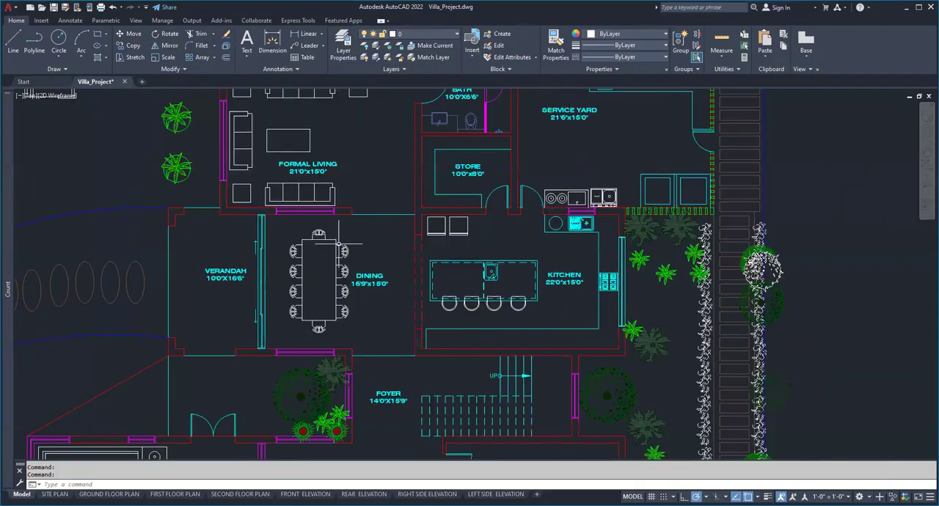
middle_click_drag(488, 314, 325, 271)
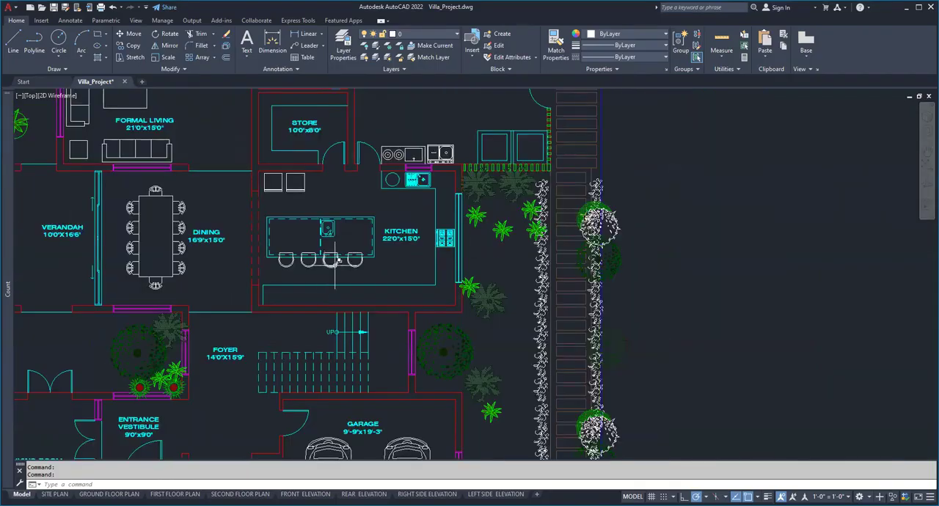
scroll(334, 254, "up", 6)
left_click(317, 242)
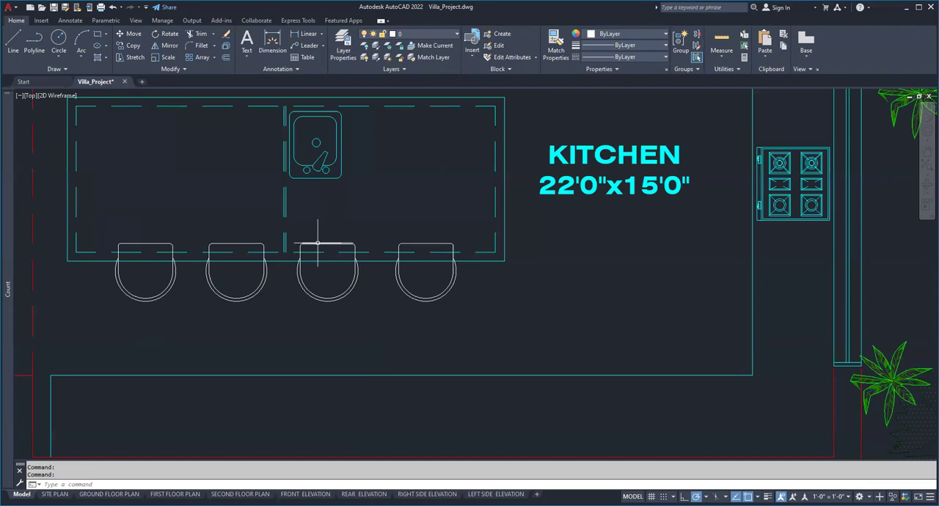
left_click(265, 272)
key("Escape")
key("Escape")
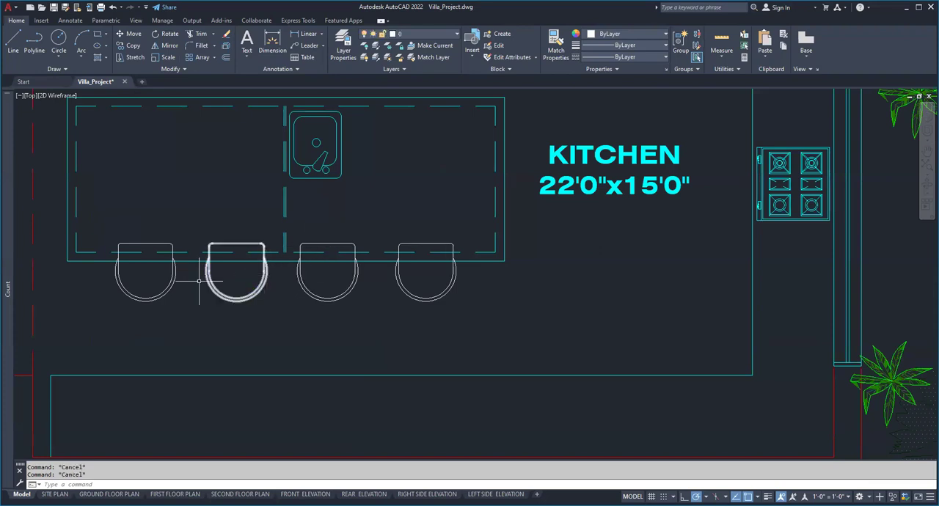
Check the object properties of the second chair at the kitchen island, then deselect it.
key("ctrl+1")
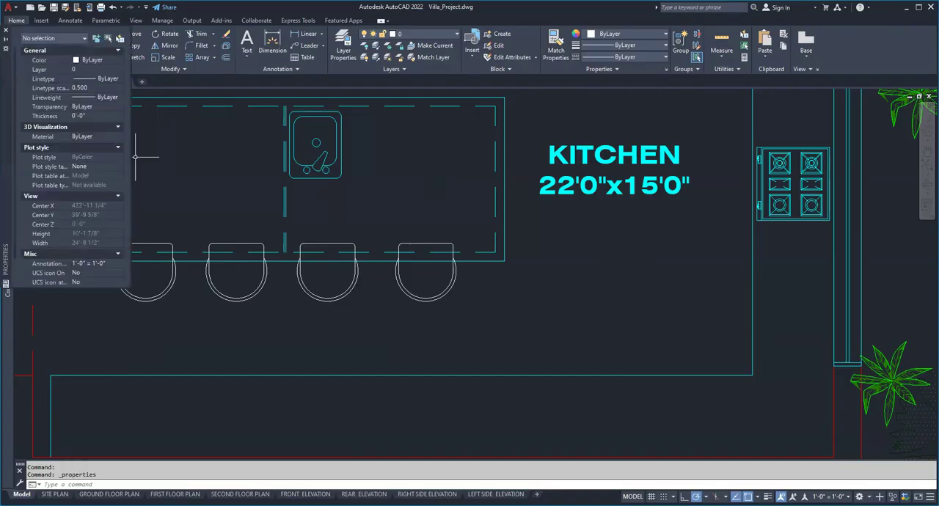
left_click(262, 279)
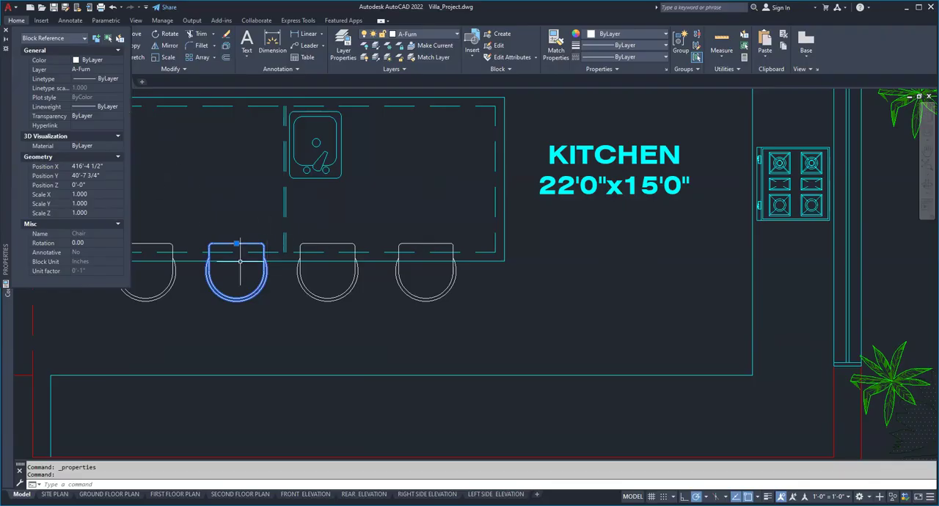
key("Escape")
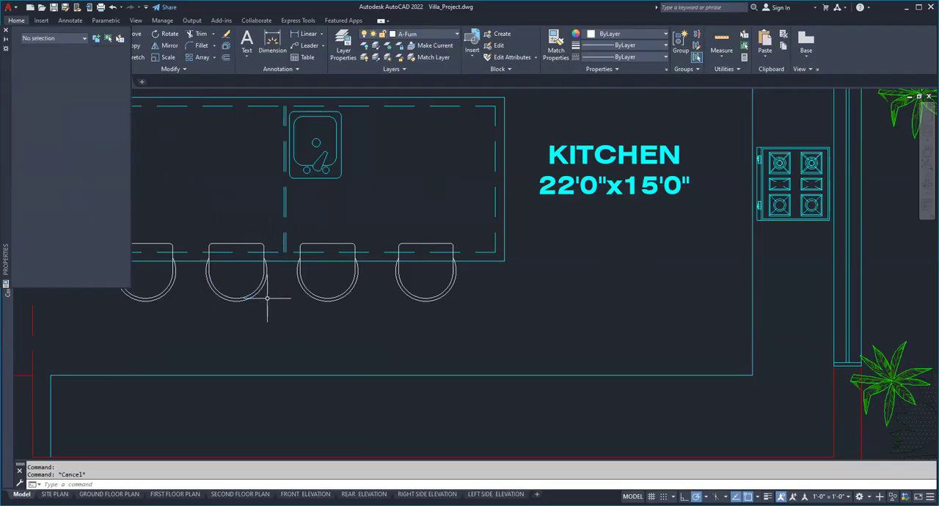
Close the object properties and look over the kitchen, the site plan and the neighbouring floor plans.
scroll(267, 298, "down", 9)
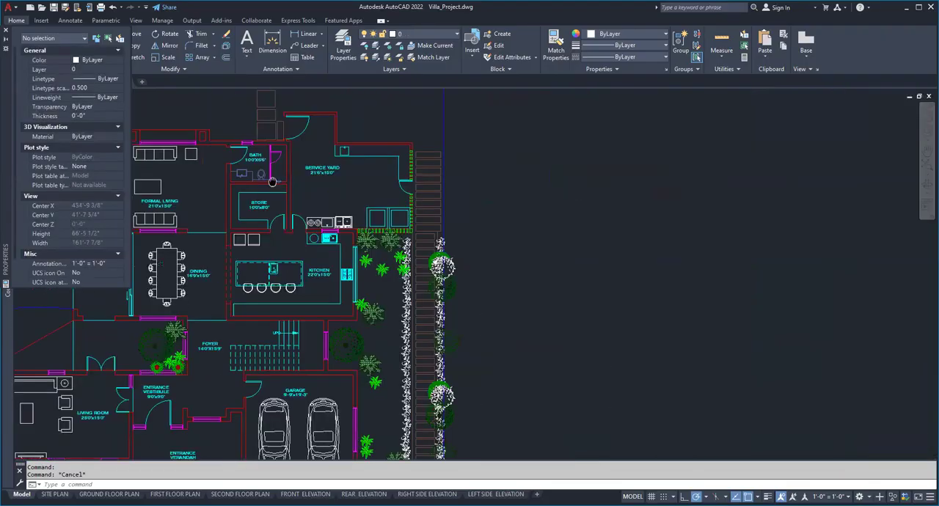
middle_click_drag(272, 181, 370, 214)
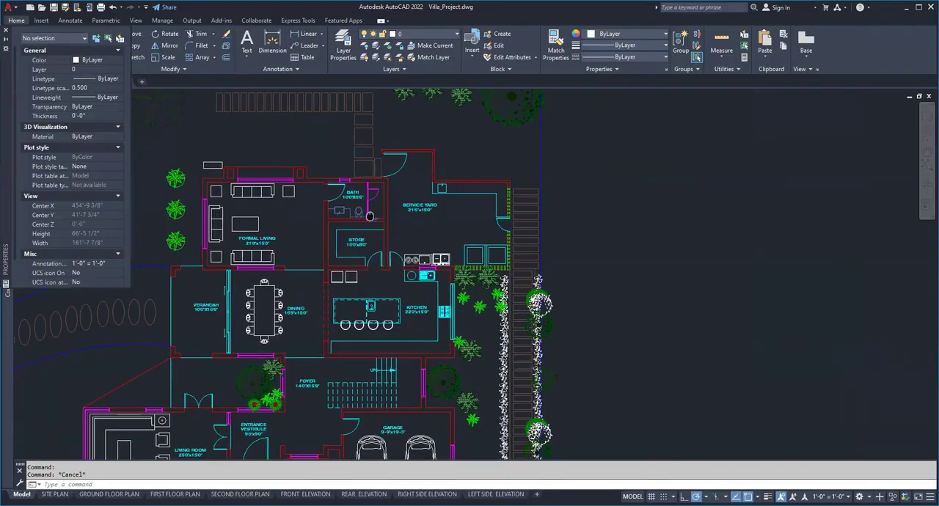
scroll(351, 279, "up", 5)
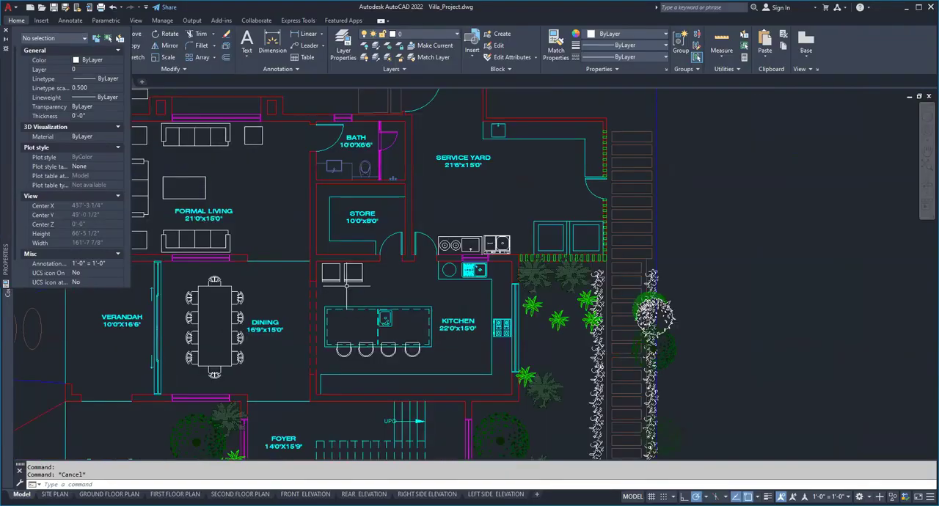
middle_click_drag(389, 308, 406, 235)
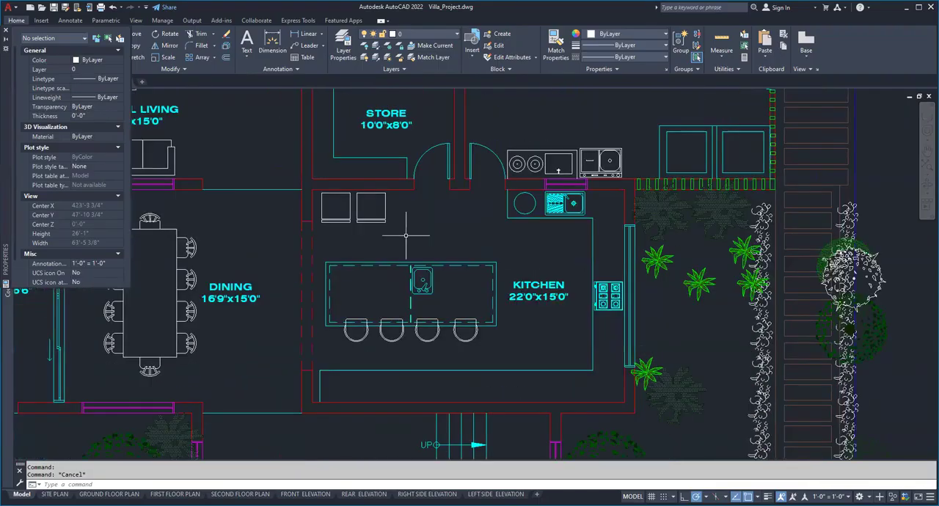
scroll(276, 261, "down", 4)
scroll(478, 107, "up", 2)
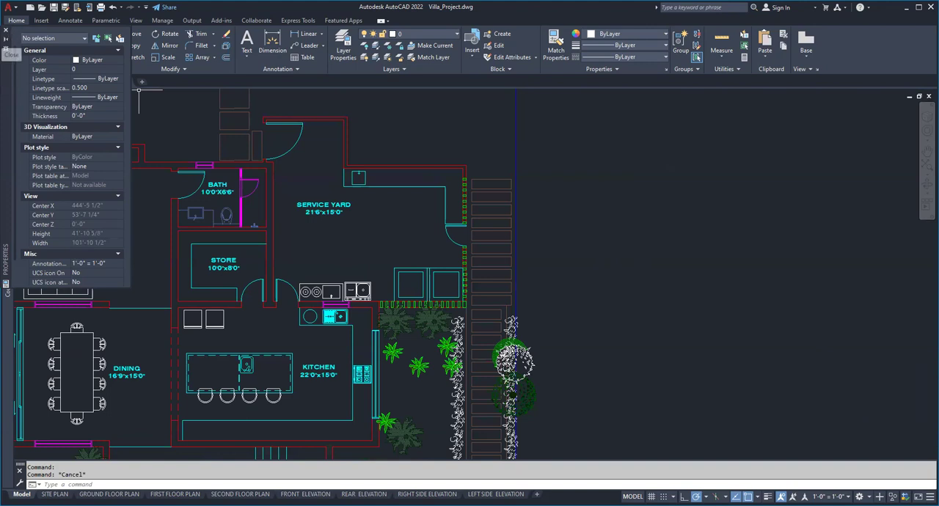
left_click(5, 30)
scroll(283, 249, "down", 6)
middle_click_drag(823, 216, 455, 228)
scroll(455, 228, "down", 2)
scroll(312, 222, "up", 2)
scroll(316, 228, "up", 3)
middle_click_drag(484, 282, 392, 229)
scroll(393, 229, "down", 2)
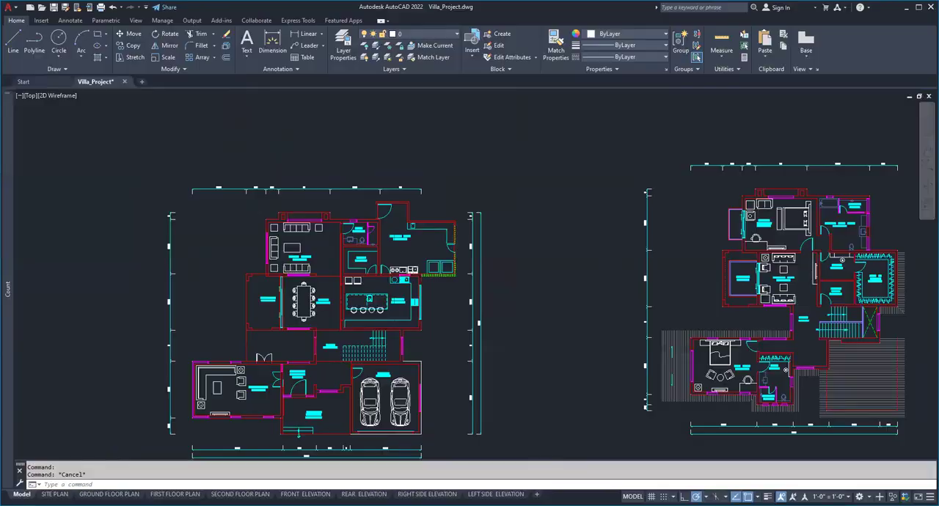
scroll(372, 180, "down", 2)
scroll(126, 266, "up", 2)
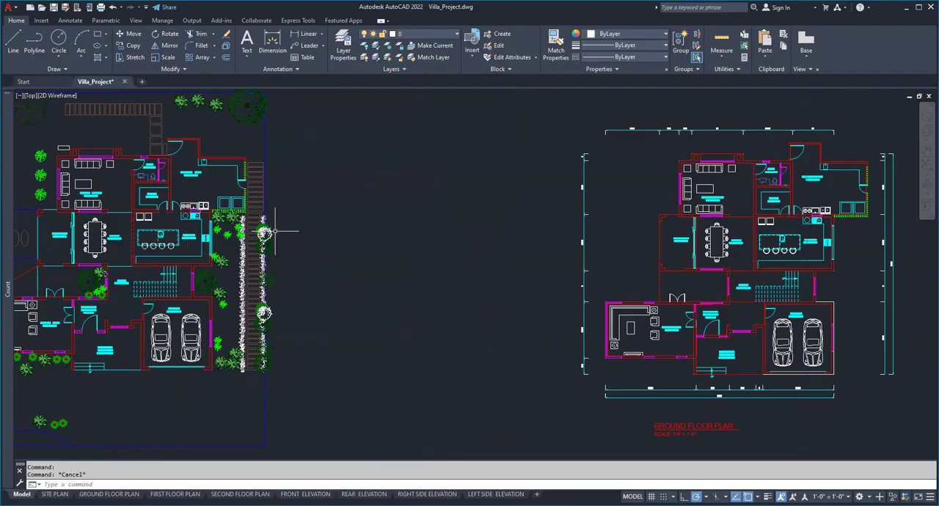
Reopen the block count list and browse through the blocks counted in the drawing.
left_click(136, 20)
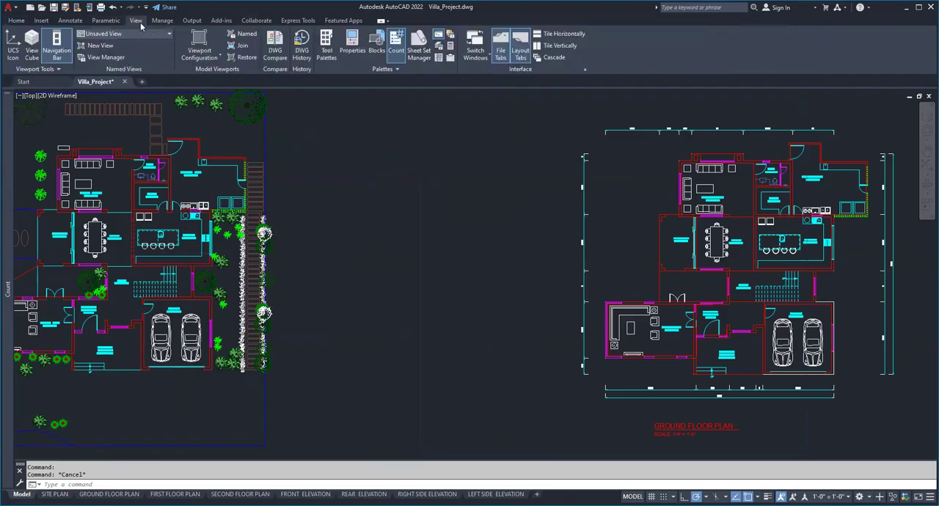
left_click(394, 46)
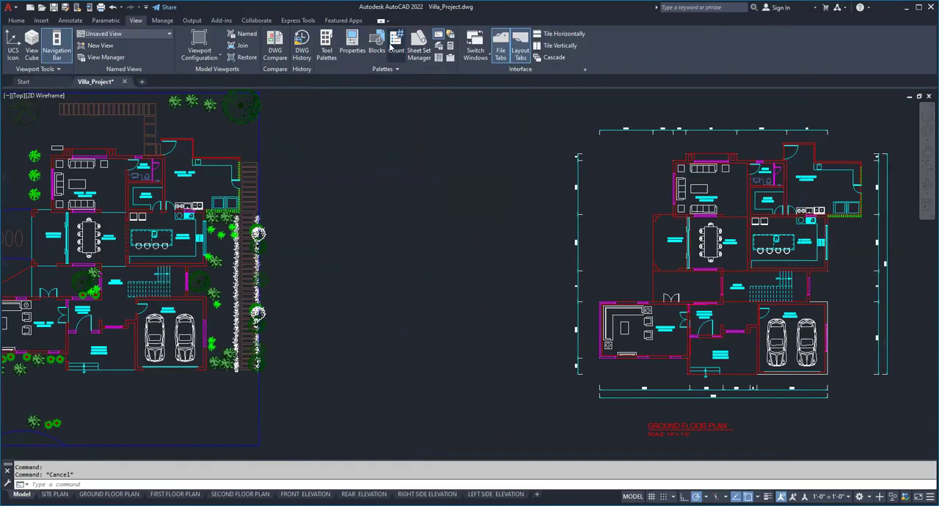
left_click(396, 45)
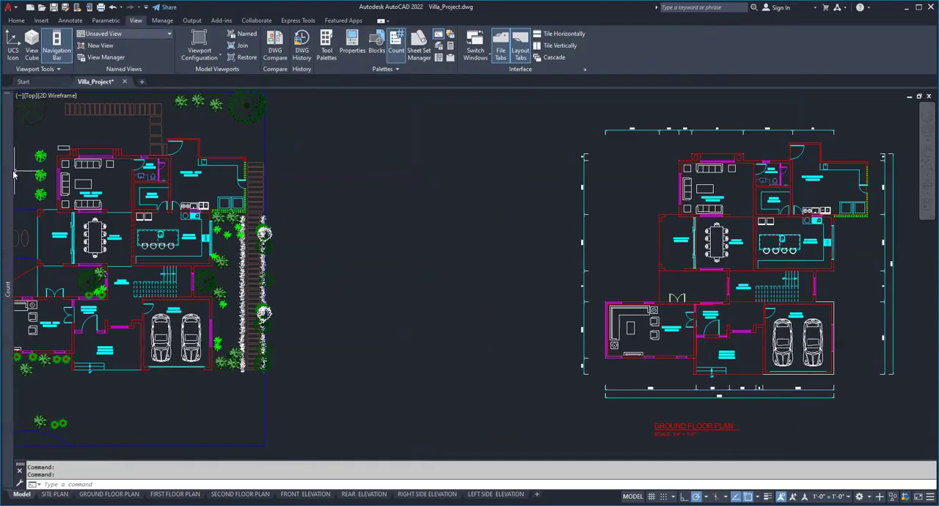
mouse_move(12, 173)
scroll(76, 142, "down", 20)
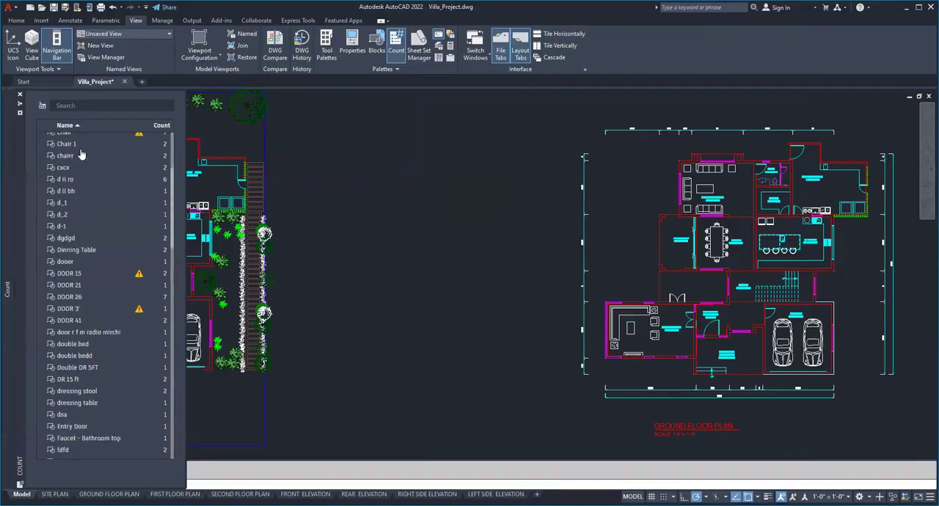
scroll(73, 308, "up", 6)
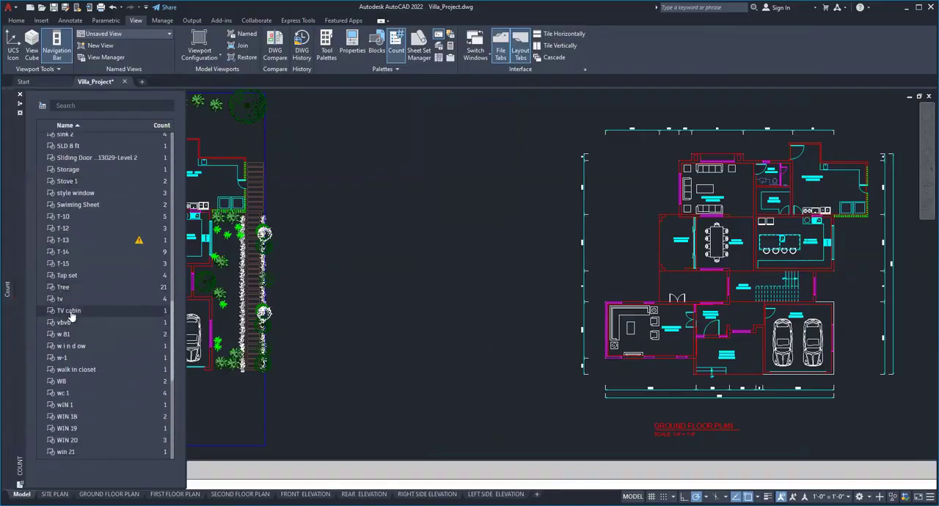
scroll(91, 275, "up", 9)
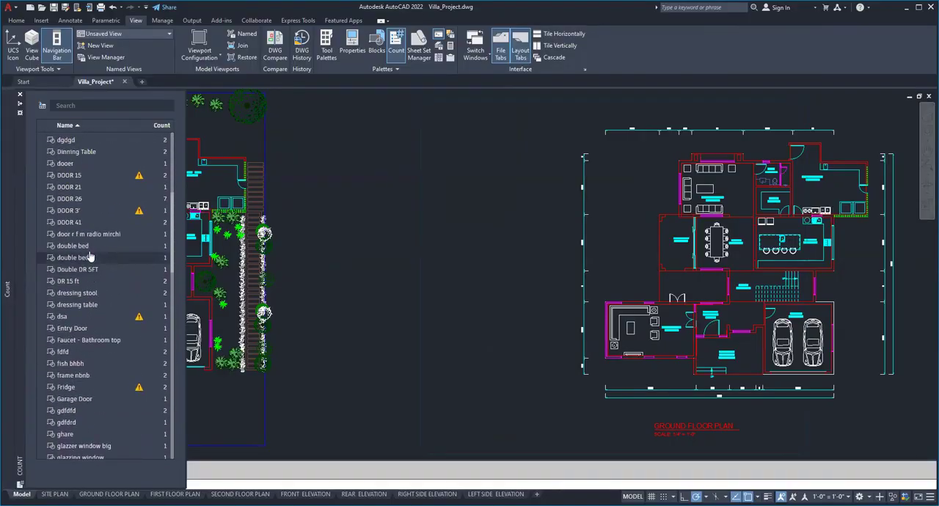
scroll(89, 253, "up", 1)
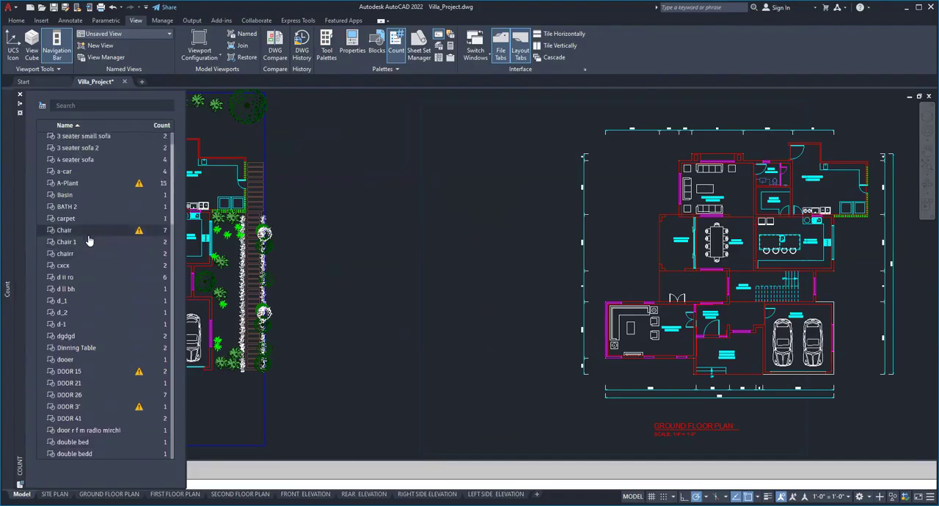
Count the Chair block and zoom to the exploded block listed in its count error report.
left_click(87, 233)
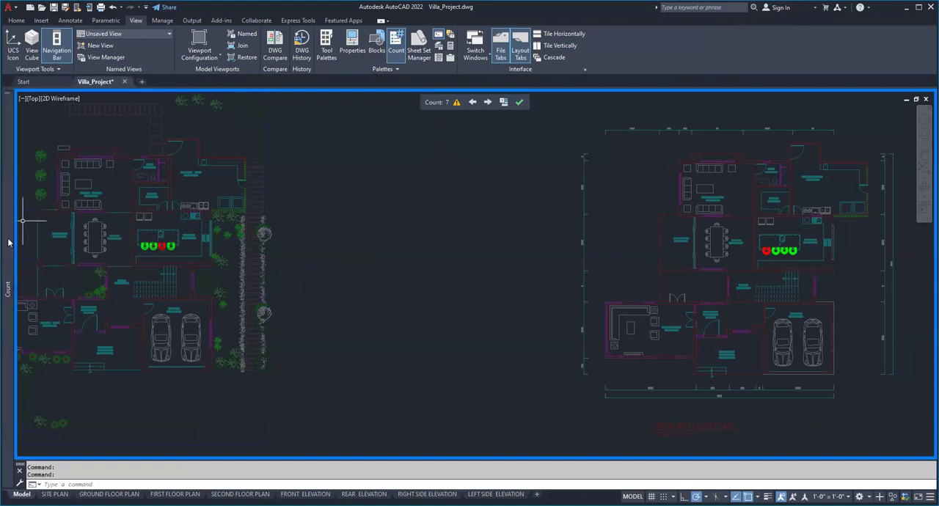
mouse_move(9, 242)
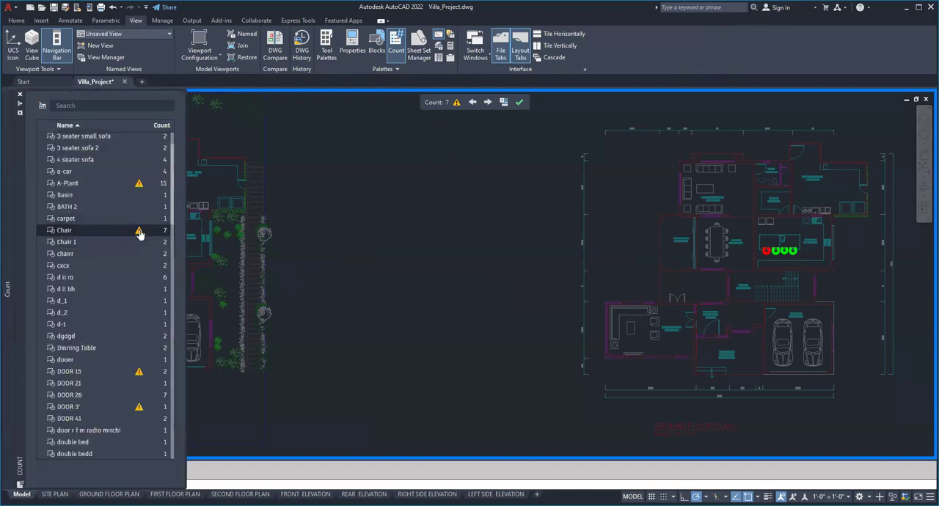
left_click(139, 232)
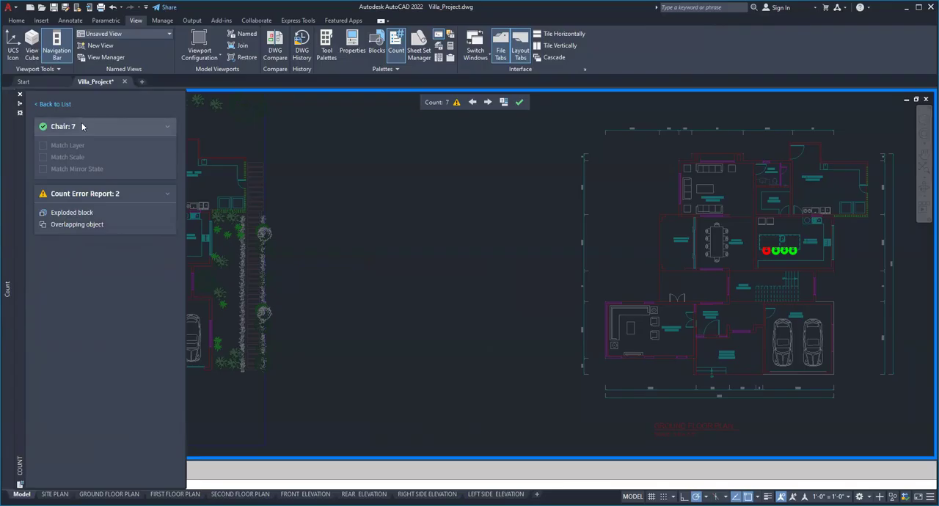
left_click(100, 213)
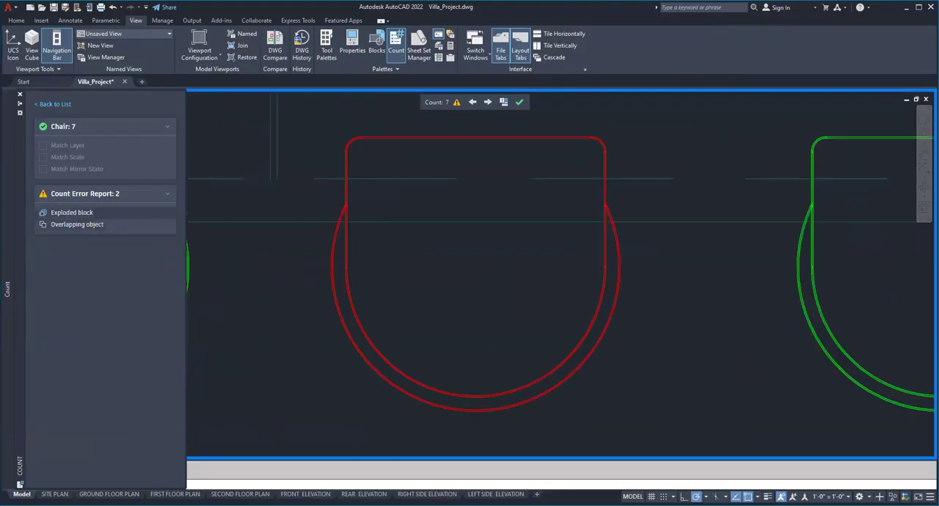
scroll(294, 227, "down", 4)
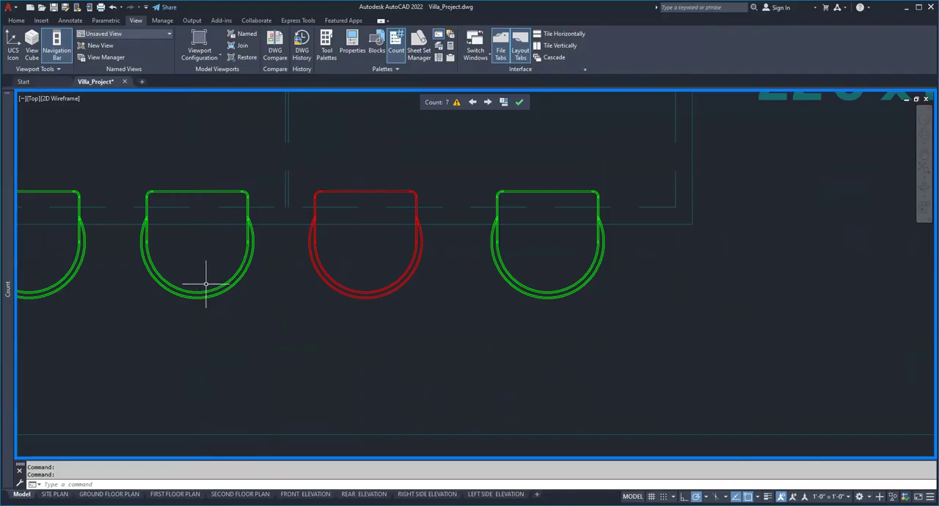
Check whether the red-highlighted chair consists of separate lines and arcs by selecting its parts, then clear the selection.
left_click(330, 273)
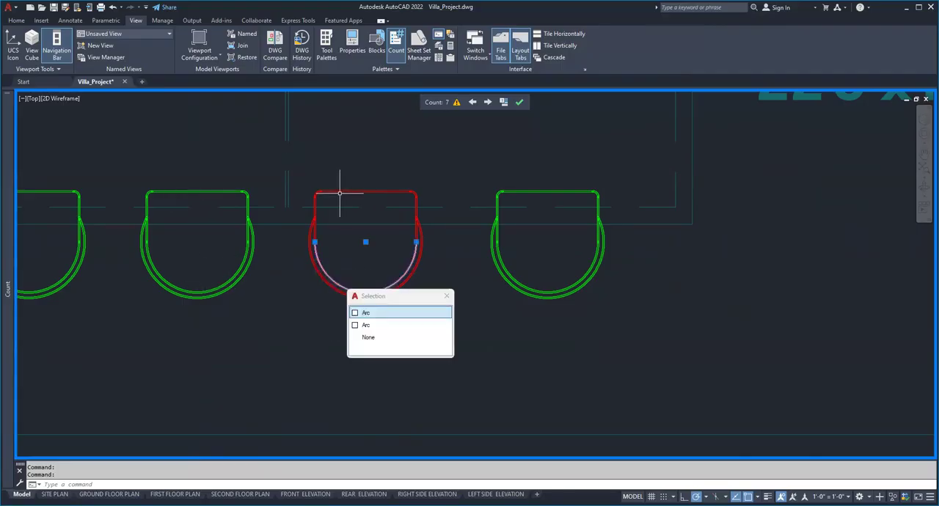
left_click(340, 194)
key("Escape")
key("Escape")
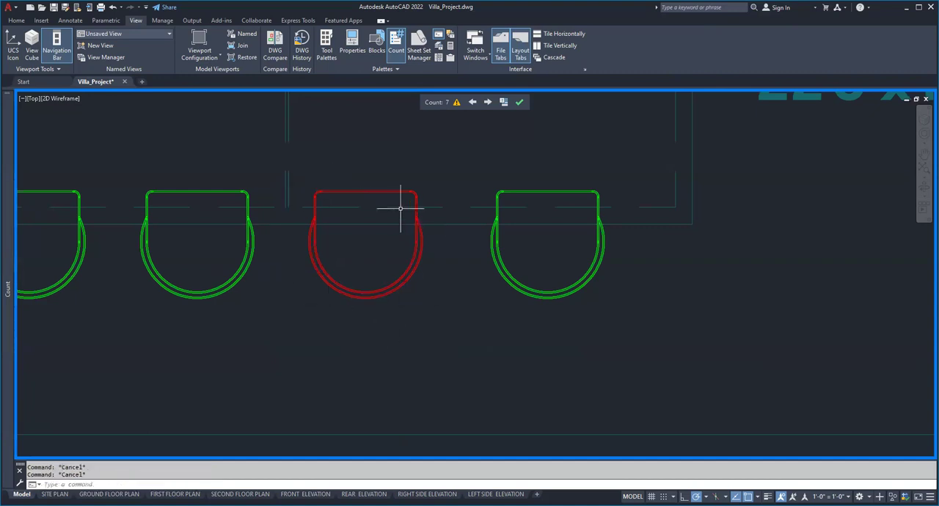
Delete the exploded third chair at the kitchen island and put a copy of the Chair block in its place.
left_click(296, 149)
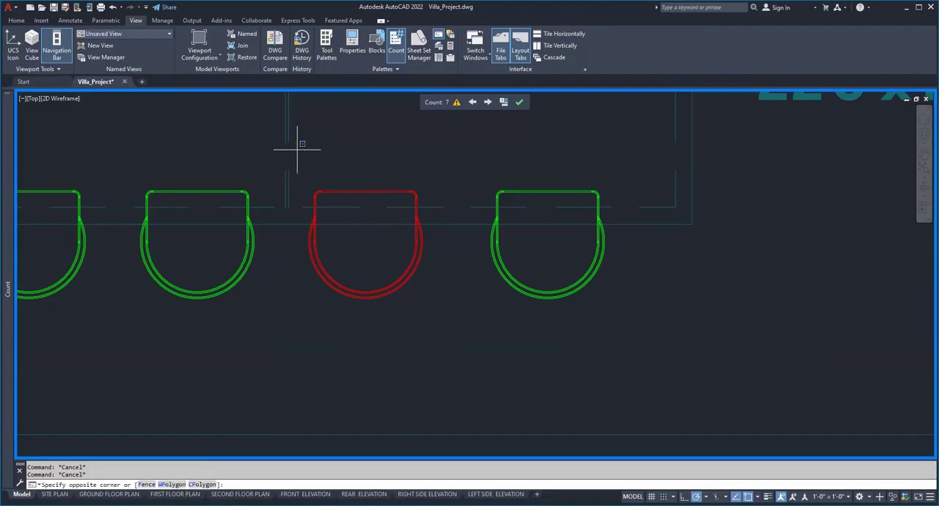
left_click(428, 311)
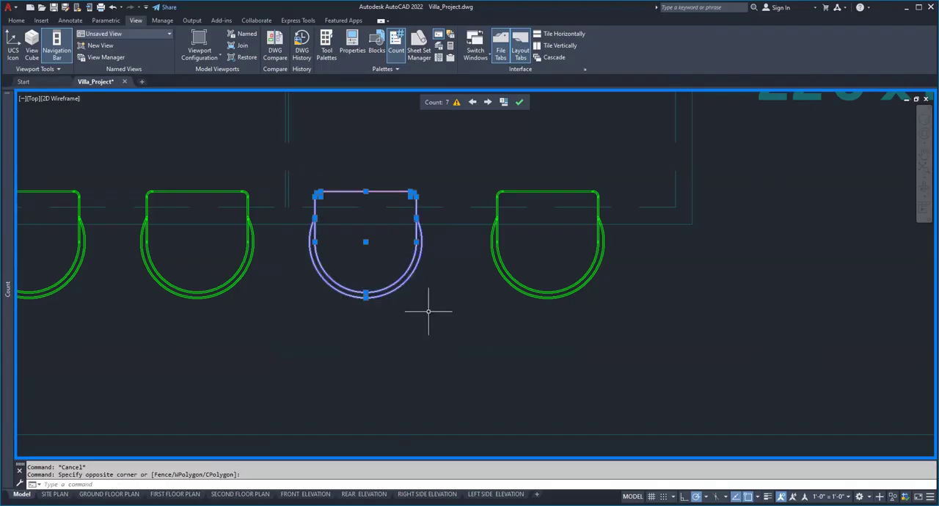
key("Delete")
type("c")
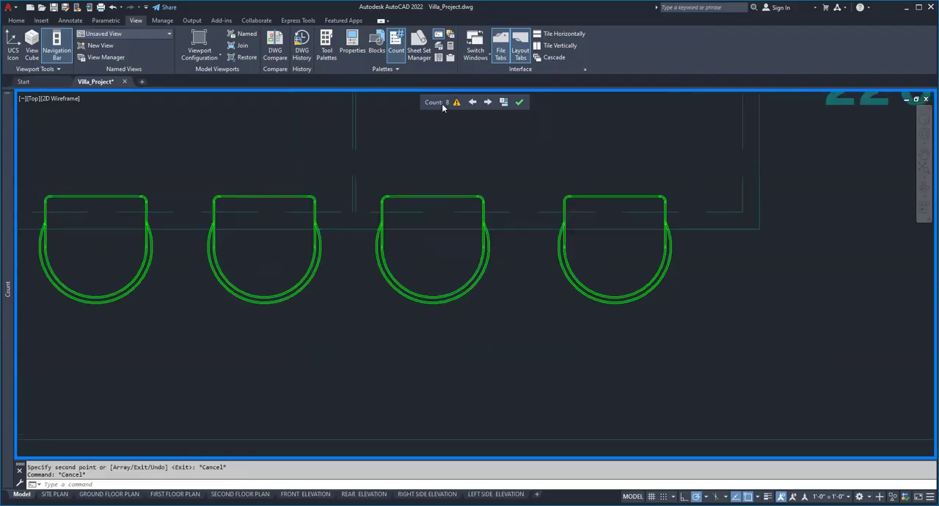
Zoom to the overlapping object listed in the Chair count error report and view it beside the neighbouring island chairs.
left_click(456, 105)
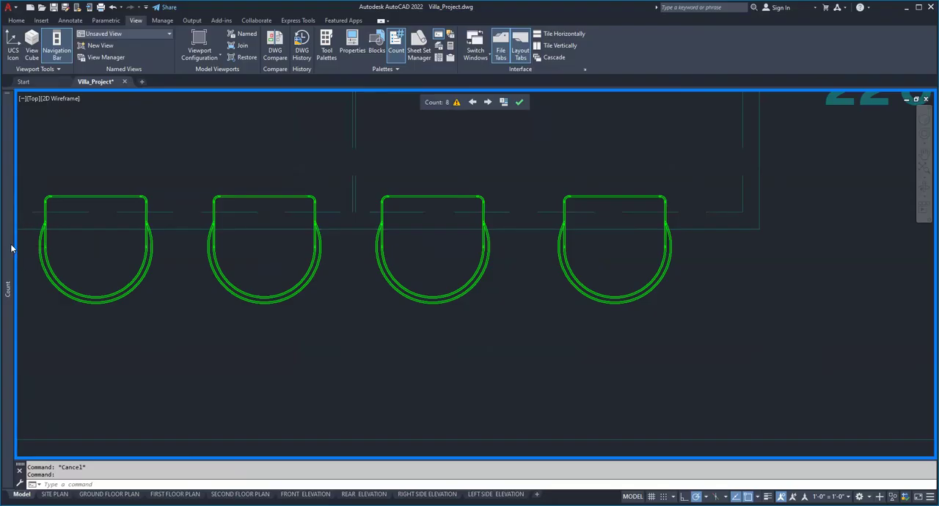
mouse_move(8, 239)
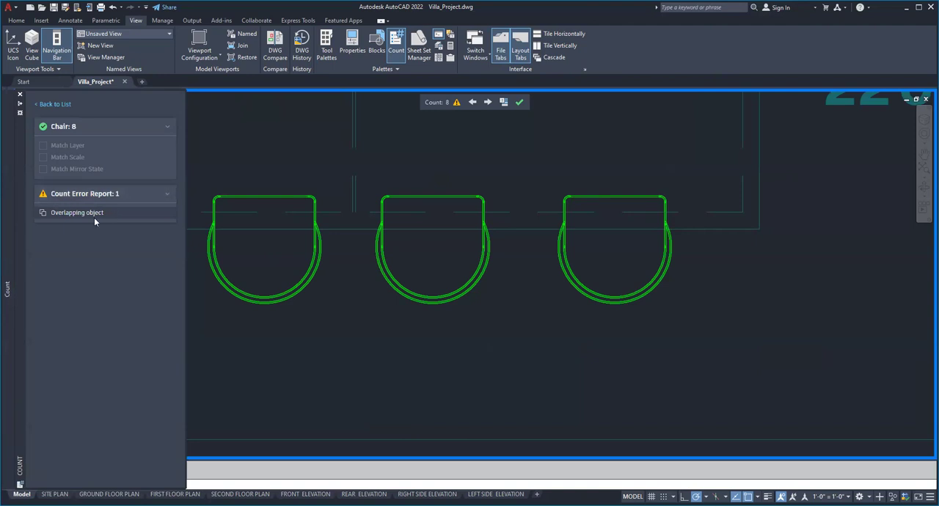
left_click(83, 213)
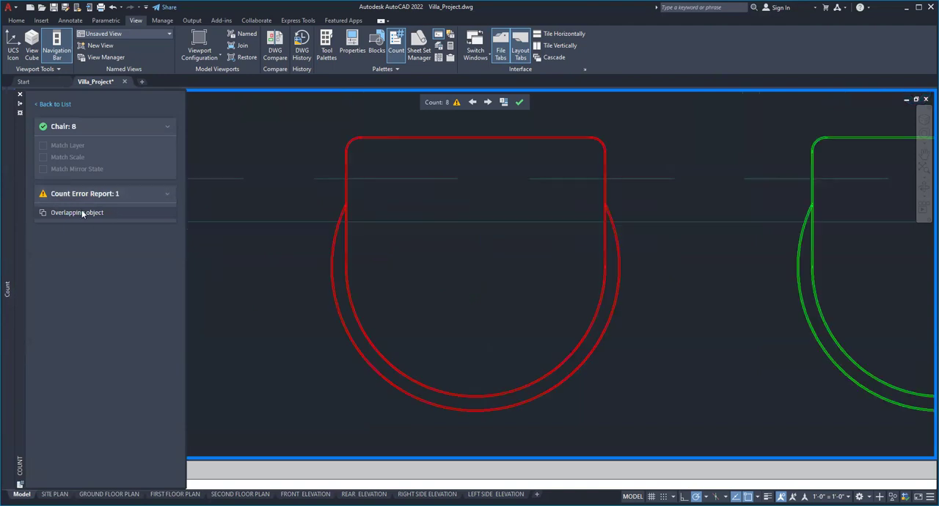
scroll(362, 231, "down", 5)
scroll(316, 214, "up", 3)
scroll(303, 216, "down", 1)
scroll(303, 216, "up", 2)
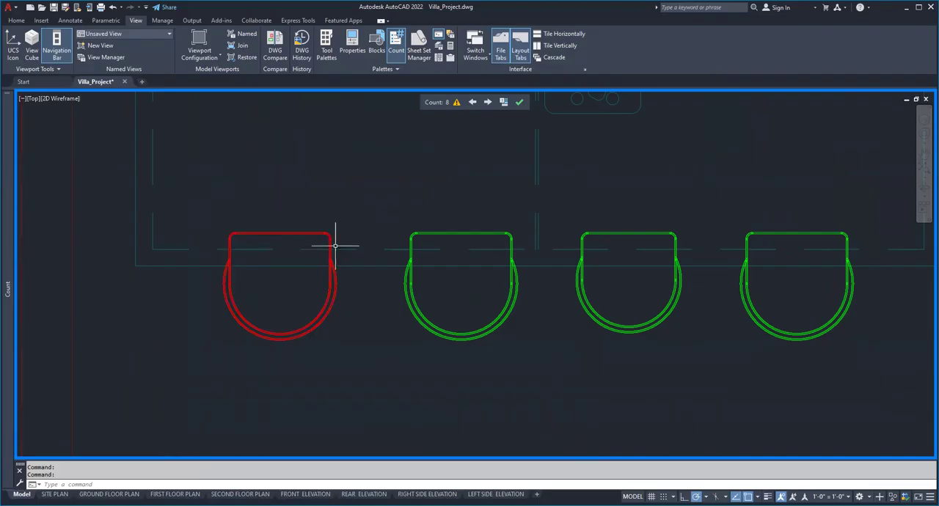
Turn selection cycling off and test-select the red-highlighted chair and its neighbour individually, clearing each selection.
key("ctrl+w")
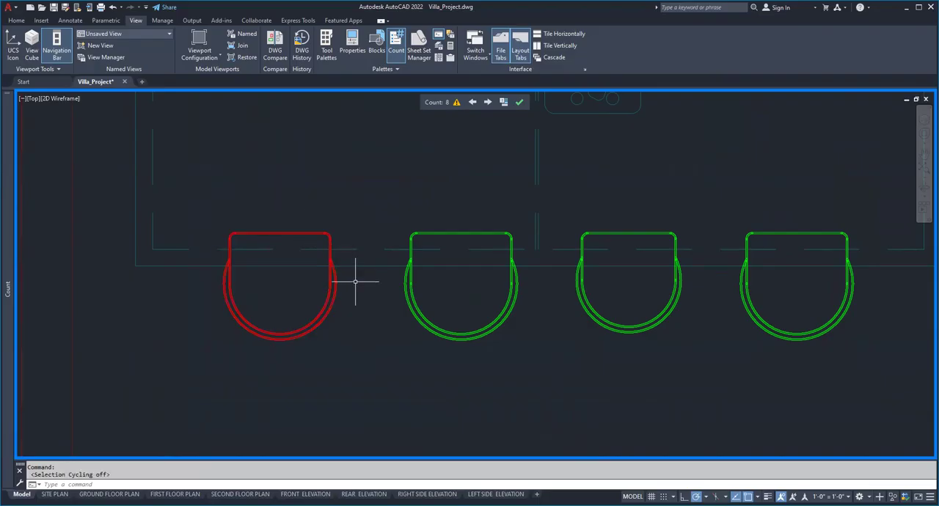
left_click(305, 230)
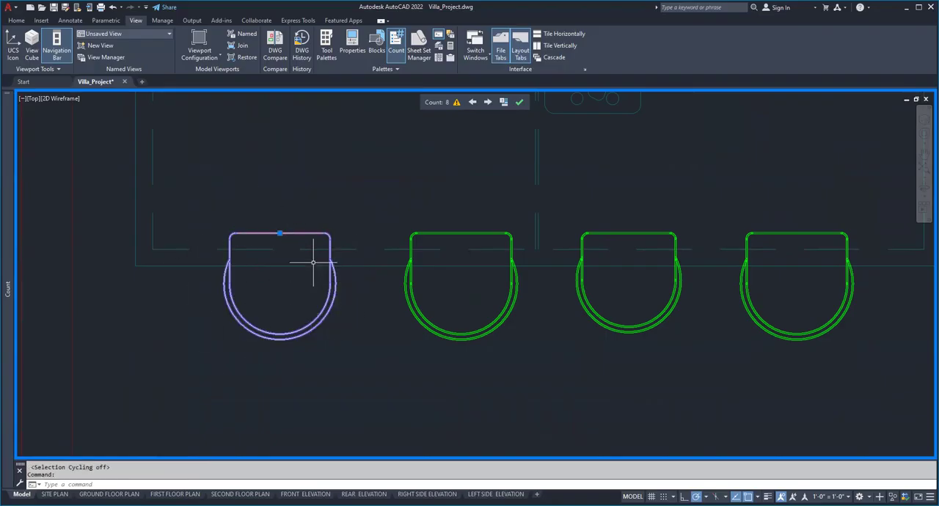
key("Escape")
left_click(433, 232)
key("Escape")
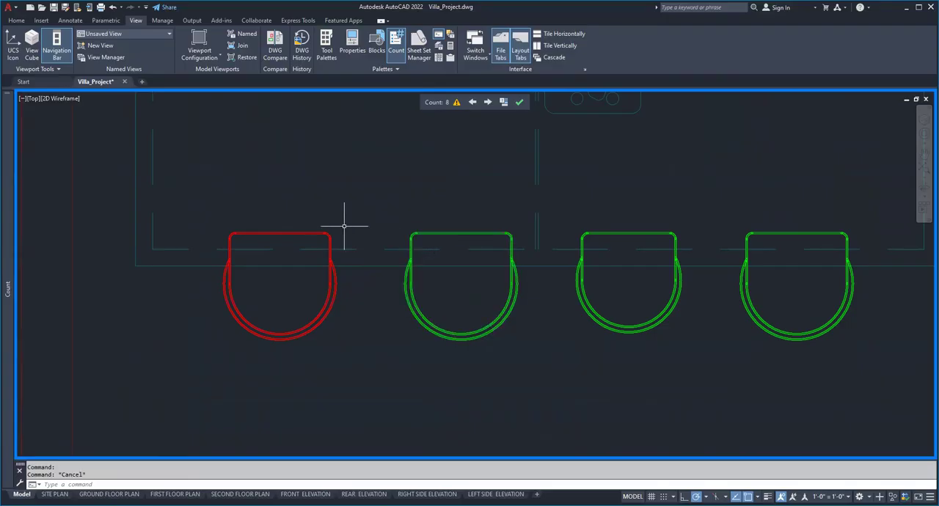
left_click(286, 232)
key("Escape")
Select everything at the red-highlighted chair with a crossing window, check its object properties, and clear the selection.
left_click(340, 190)
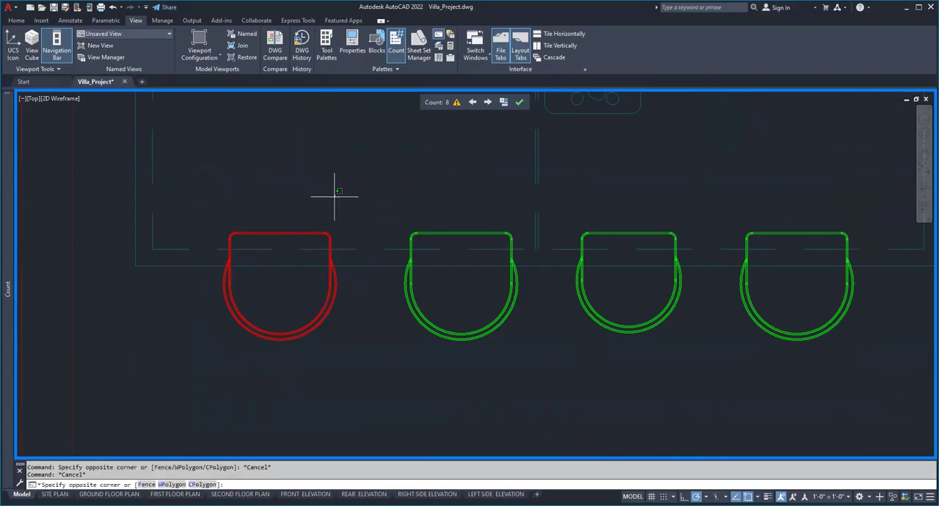
left_click(297, 248)
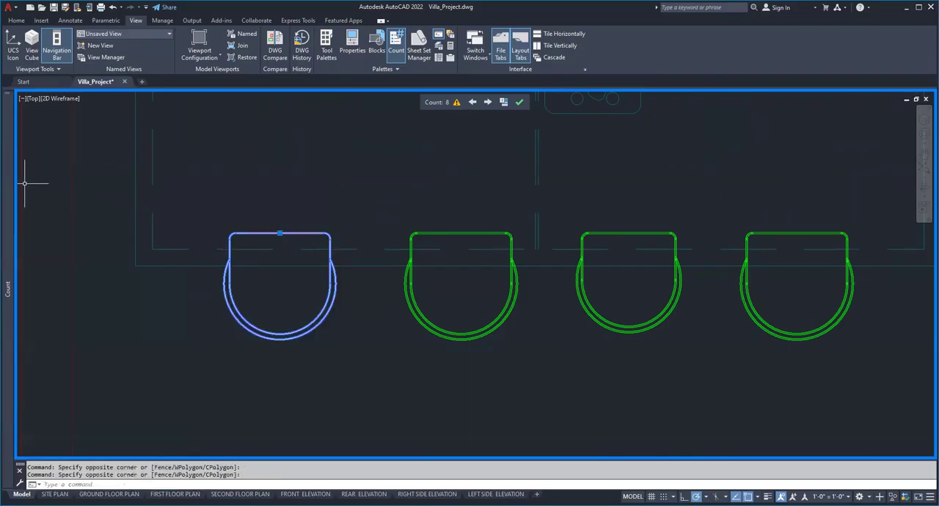
key("ctrl+1")
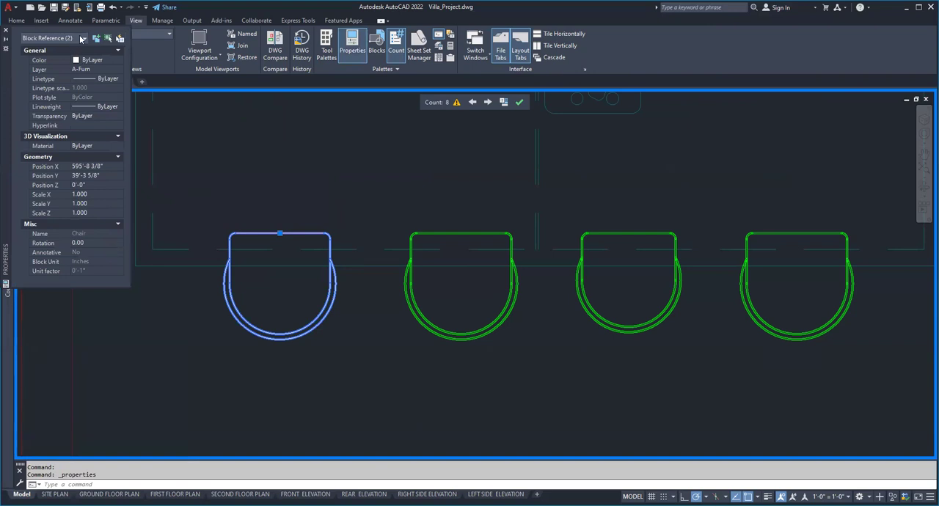
key("Escape")
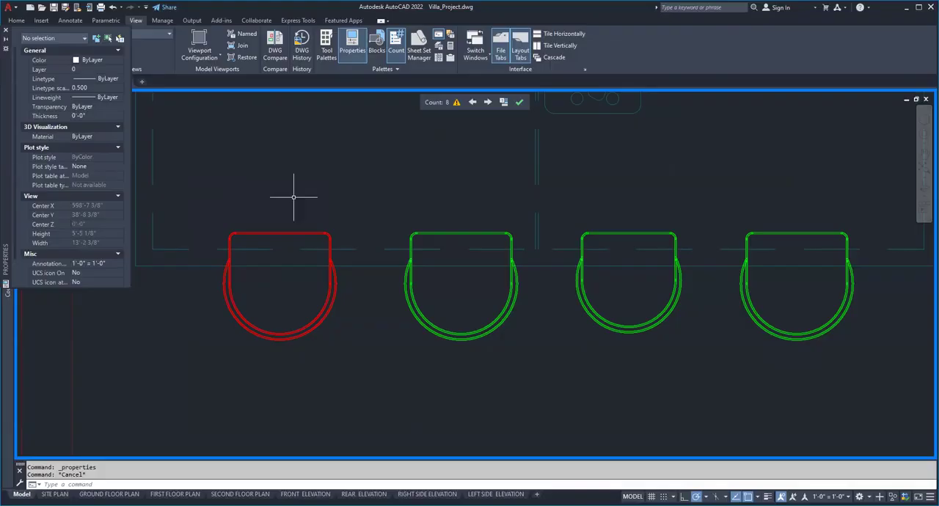
left_click(289, 234)
key("Escape")
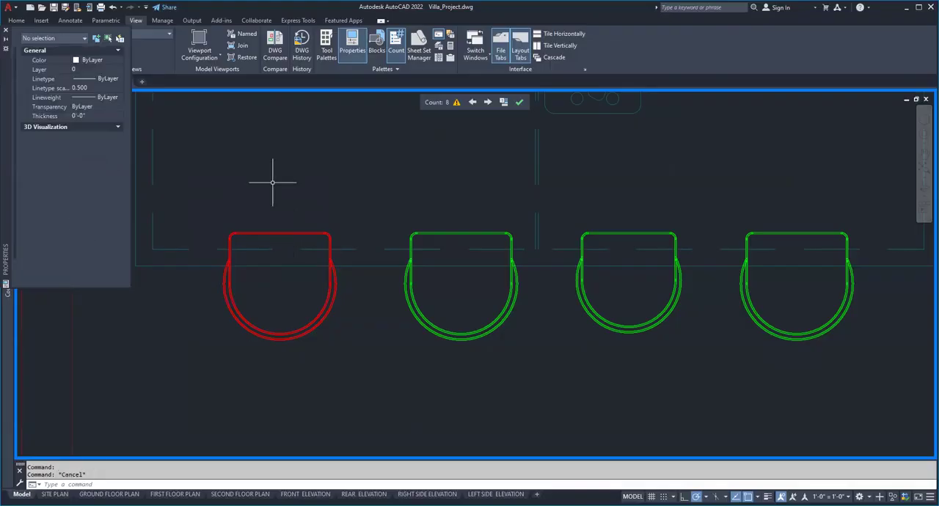
key("Escape")
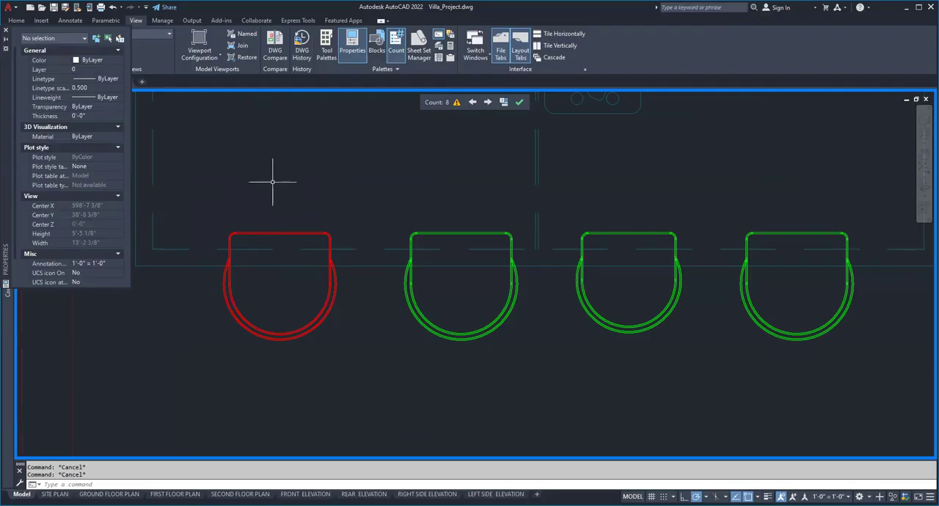
Turn selection cycling on after checking the available status bar toggles.
key("ctrl+w")
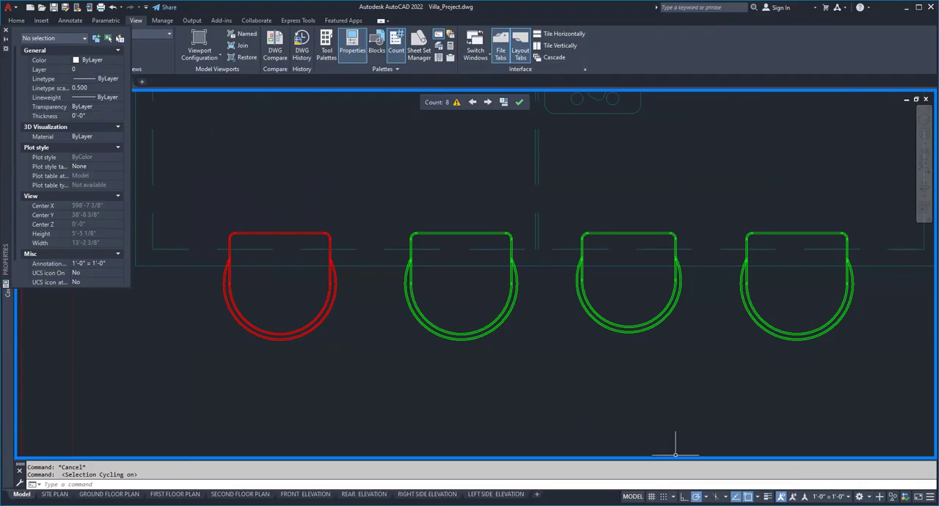
left_click(930, 497)
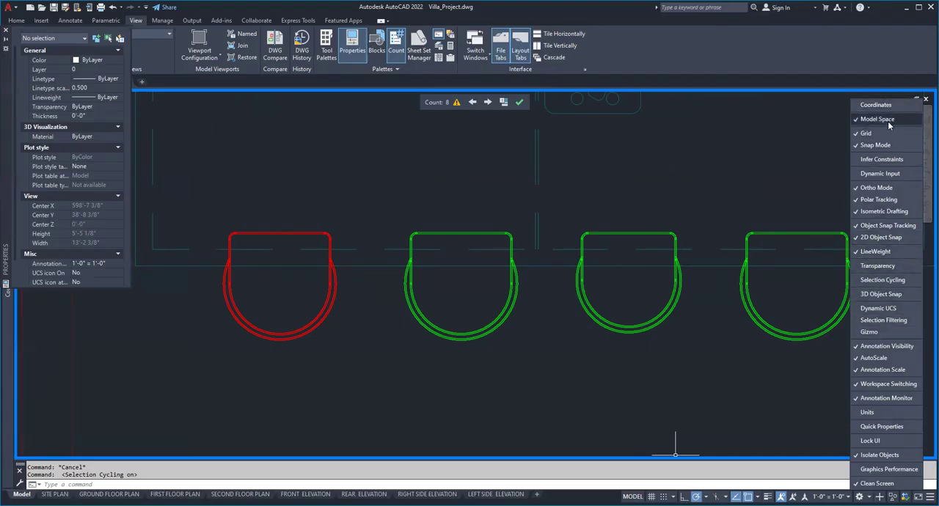
left_click(791, 393)
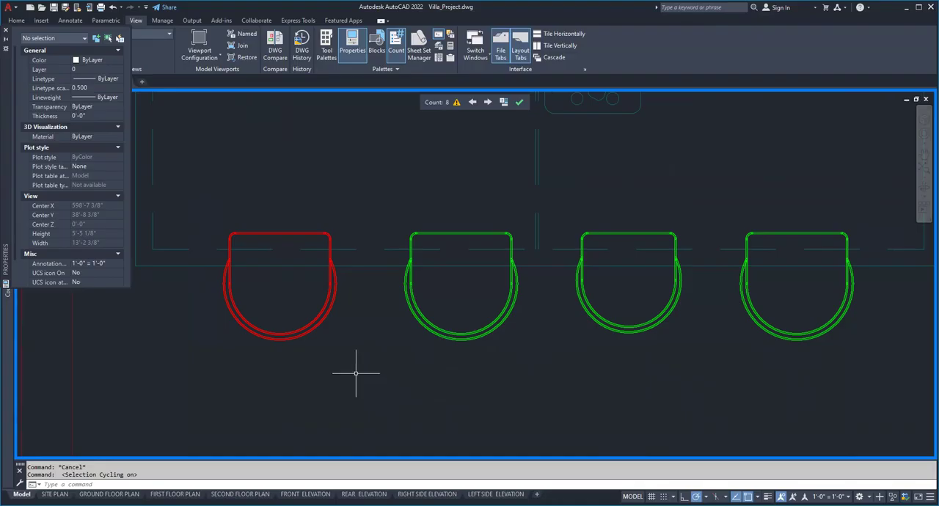
key("ctrl+w")
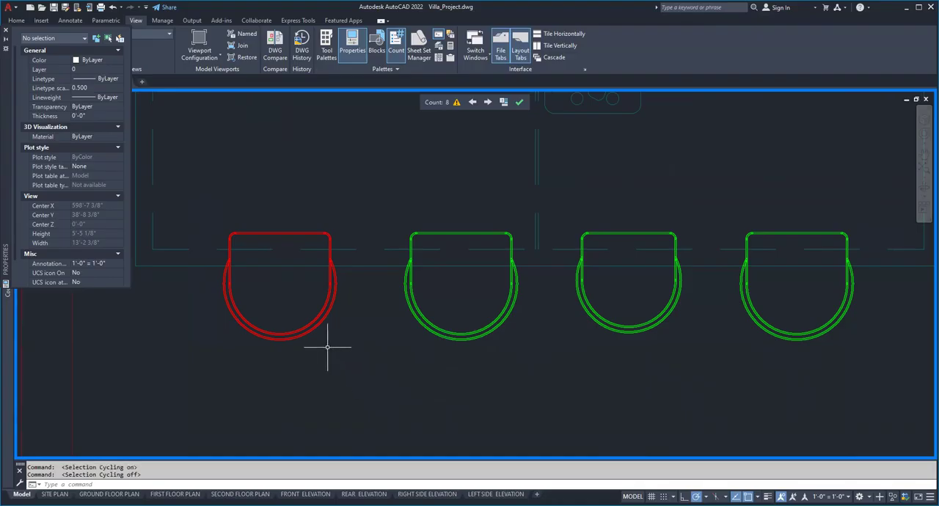
key("ctrl+w")
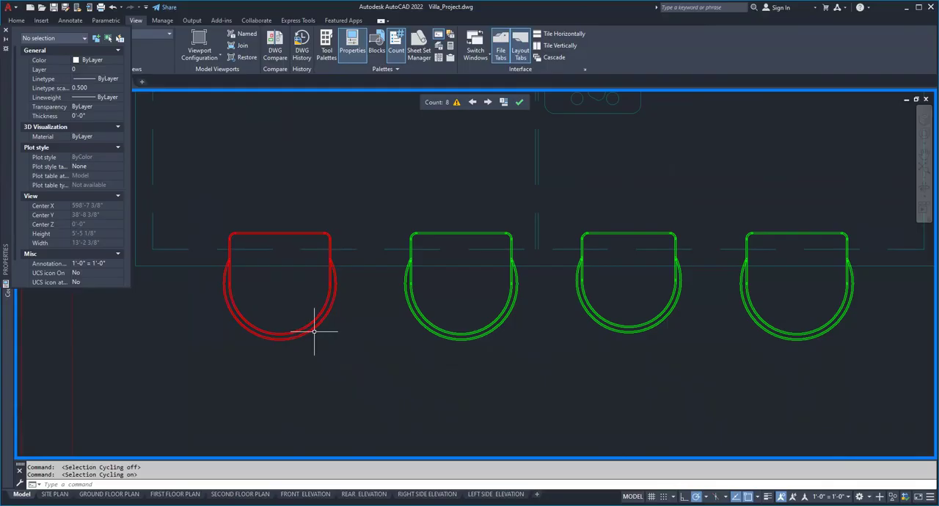
Inspect a single block reference and then both overlapping references at the red-highlighted chair, cancelling any grip edit and clearing the selection.
mouse_move(314, 325)
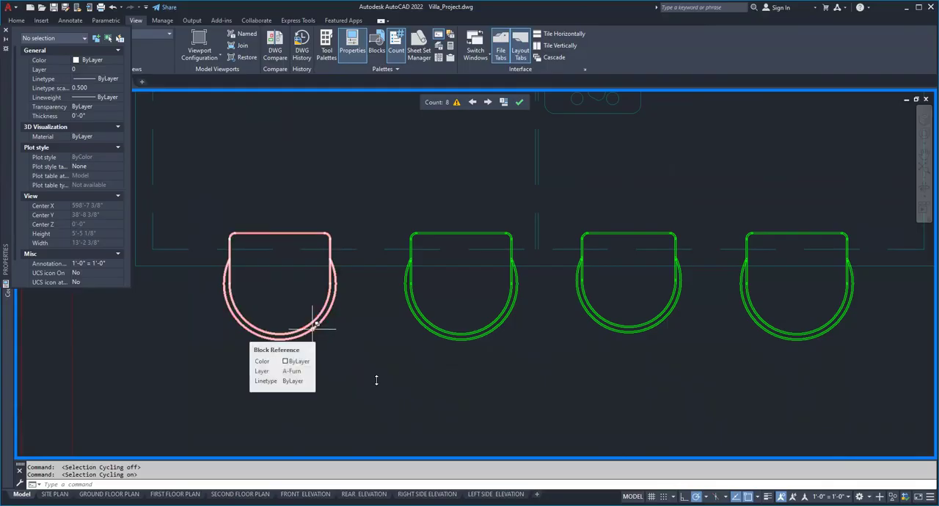
left_click(314, 325)
left_click(374, 379)
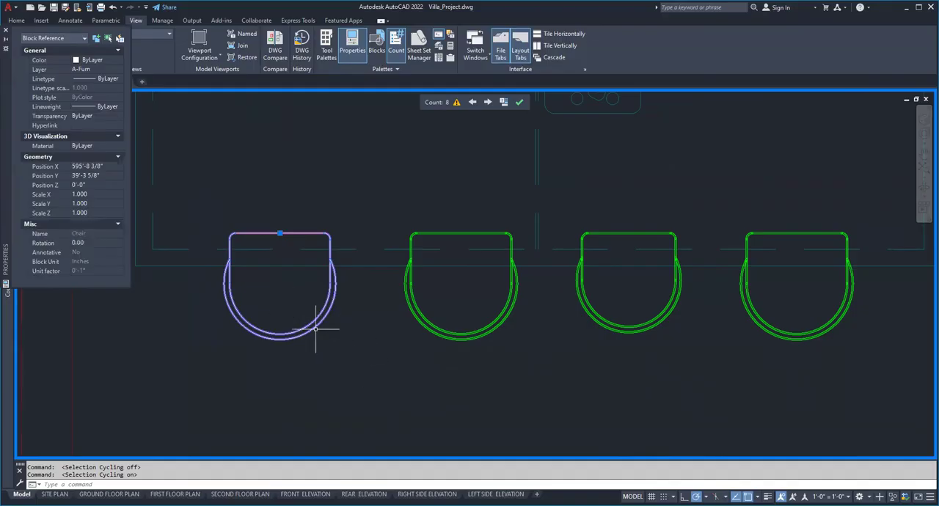
key("Escape")
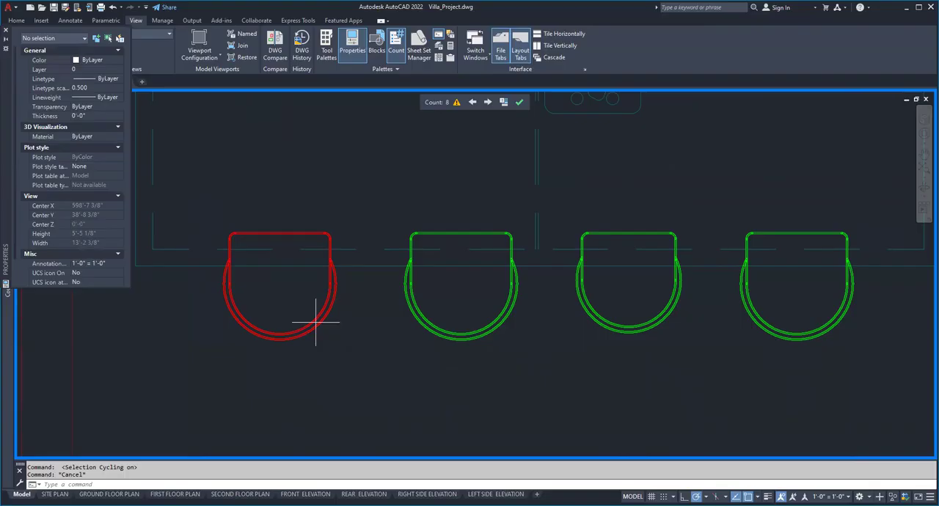
left_click(316, 321)
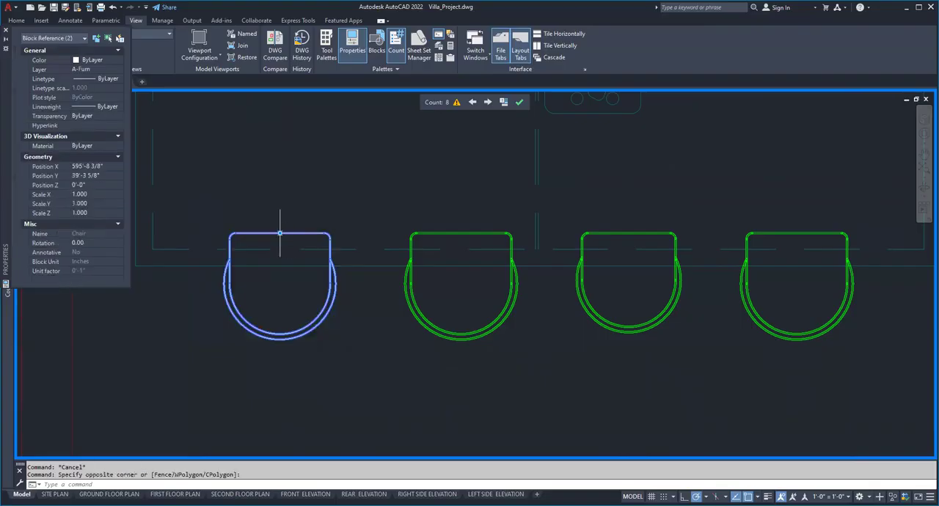
key("ctrl+z")
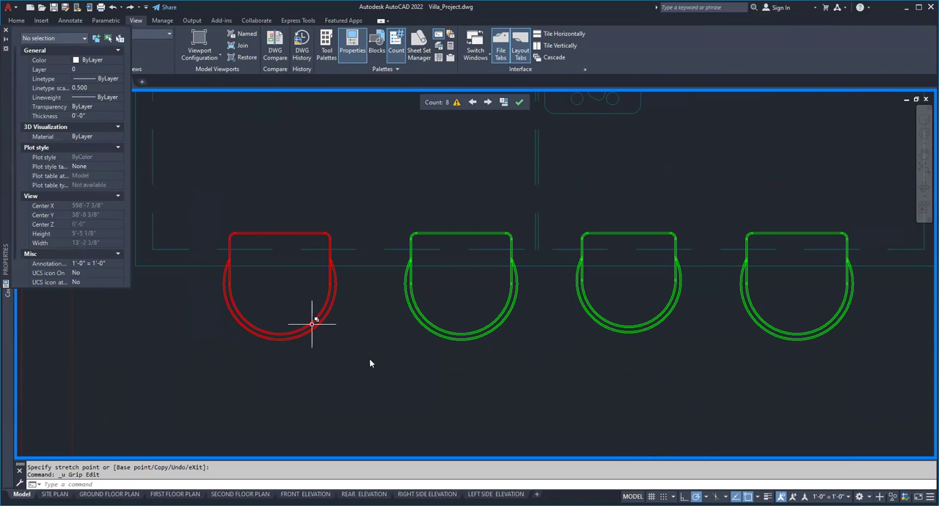
Erase one of the two overlapping Chair blocks at the red-highlighted position, picking it through selection cycling.
left_click(312, 323)
type("E")
key("Return")
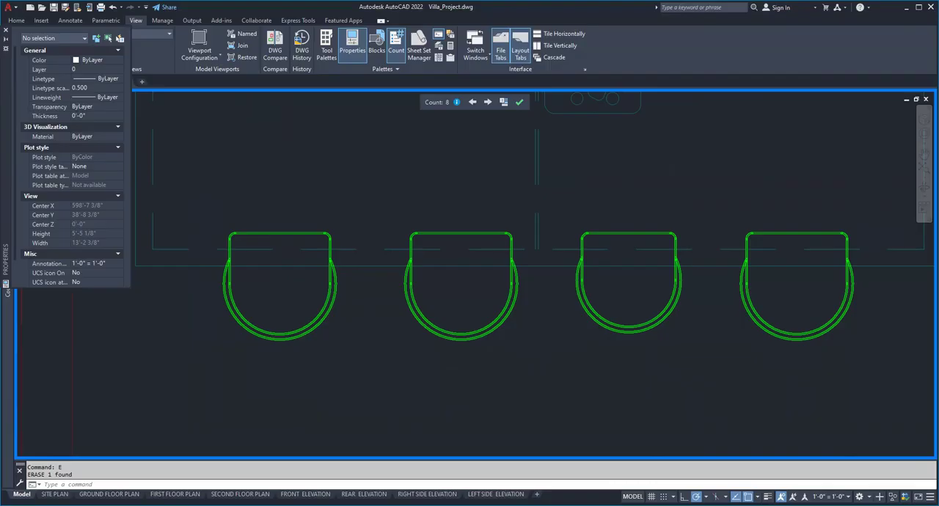
Add the Selection Cycling toggle to the status bar and try switching it off and back on.
left_click(930, 498)
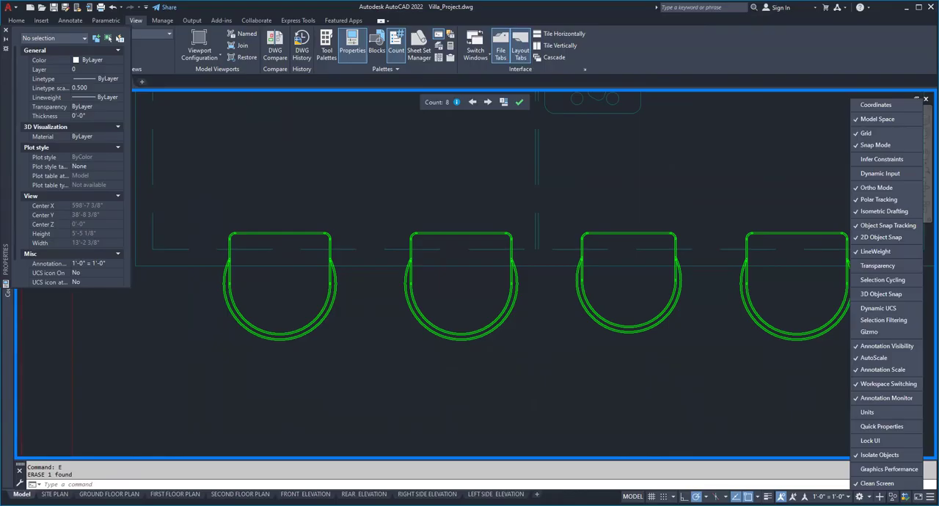
left_click(902, 323)
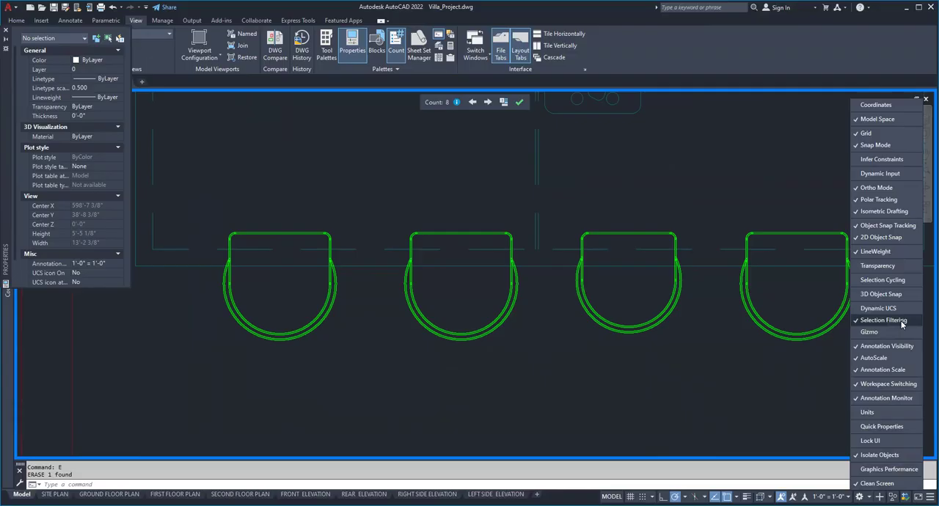
left_click(901, 323)
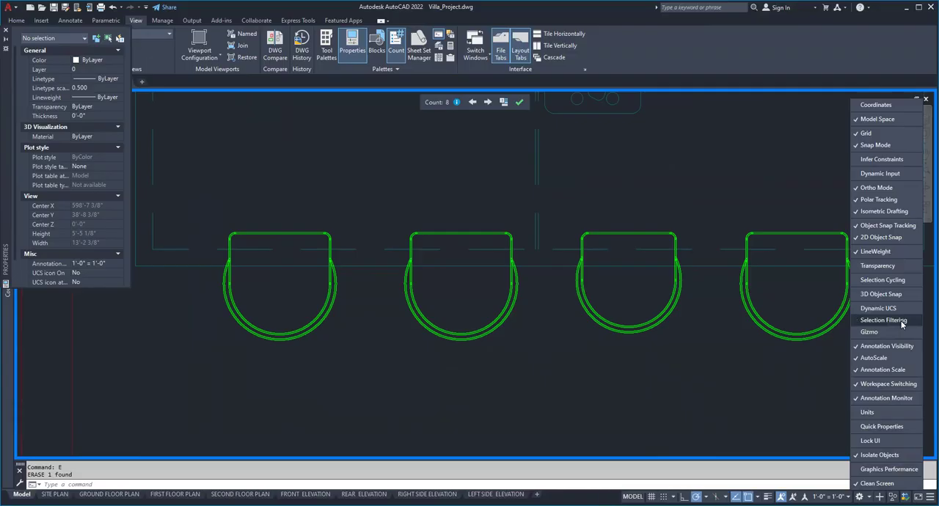
left_click(899, 283)
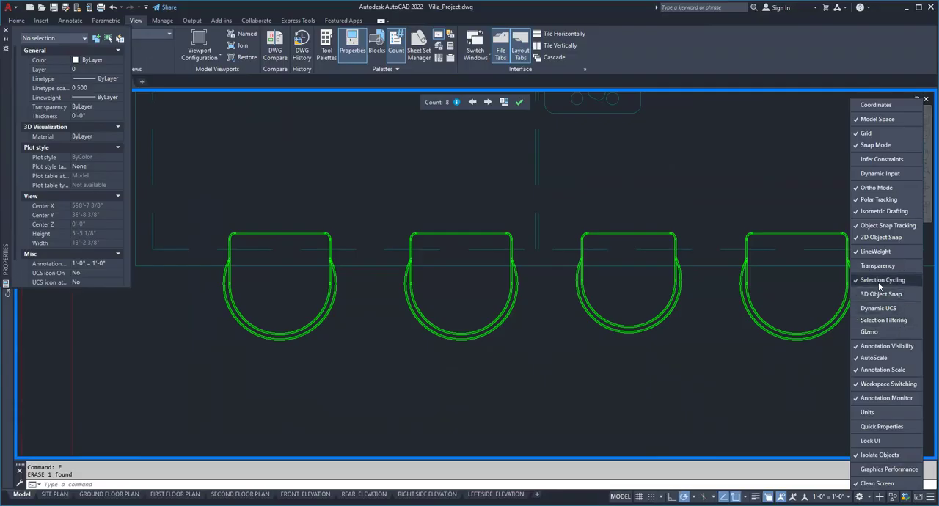
left_click(782, 451)
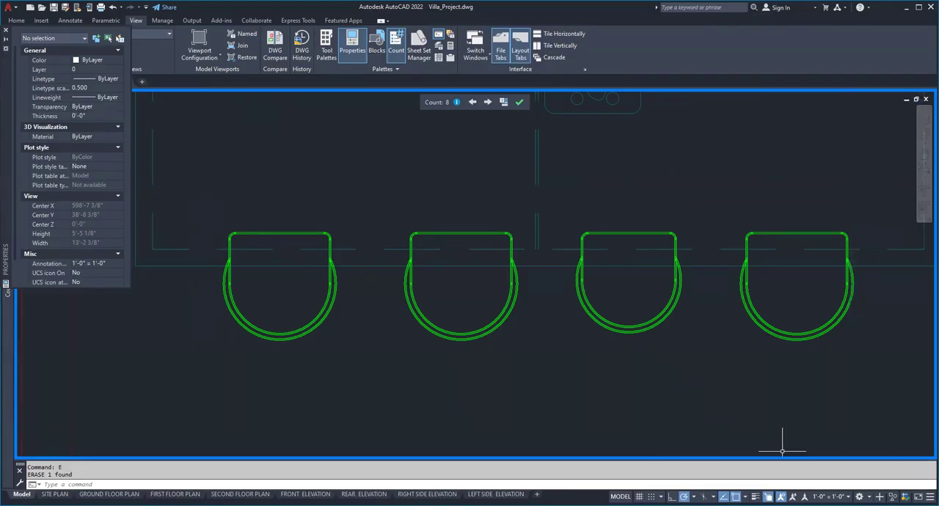
key("ctrl+w")
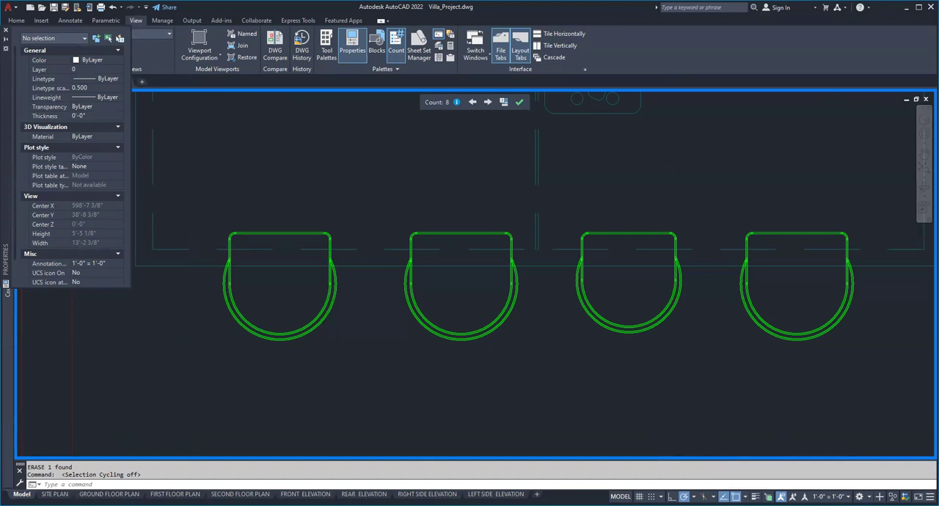
left_click(768, 497)
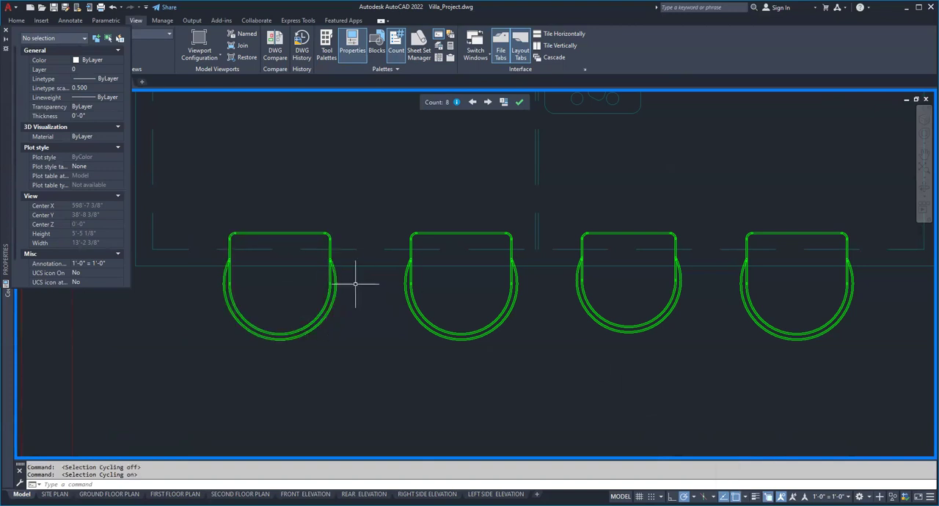
Undo the erasure of the overlapping Chair block and the preceding properties change.
key("ctrl+z")
key("ctrl+z")
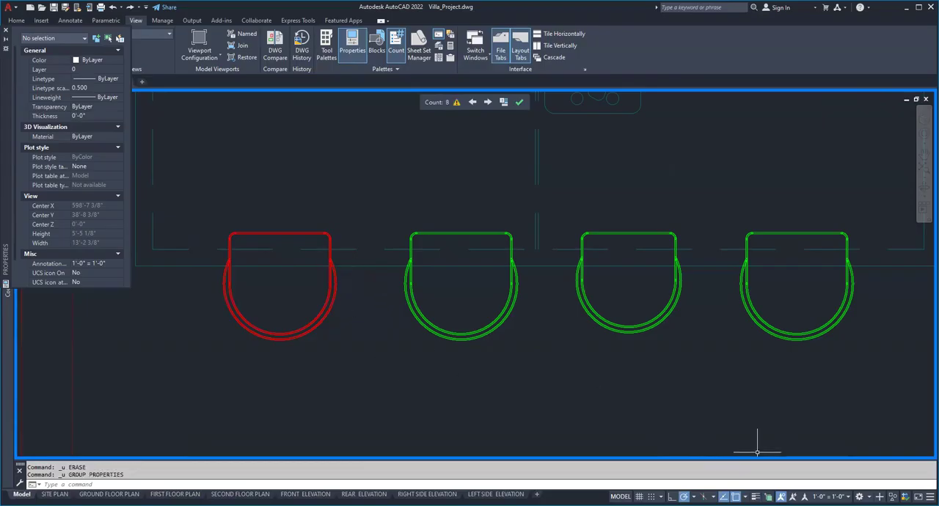
Turn selection cycling on and select one of the two overlapping Chair block references, clearing the selection after the check.
key("ctrl+w")
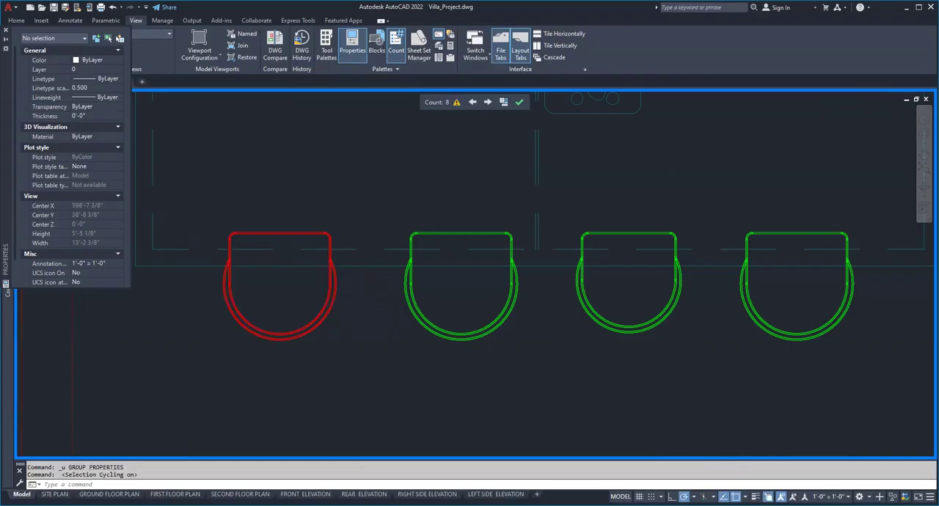
left_click(317, 316)
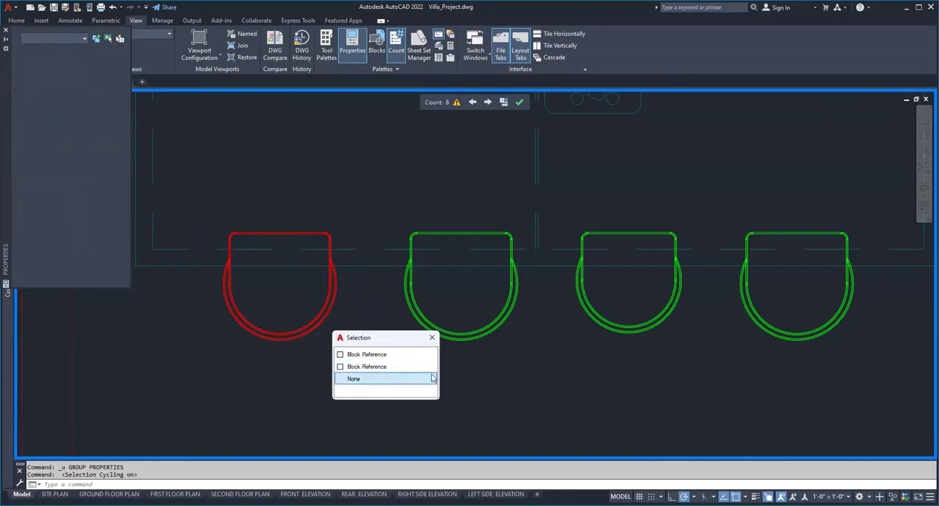
left_click(382, 355)
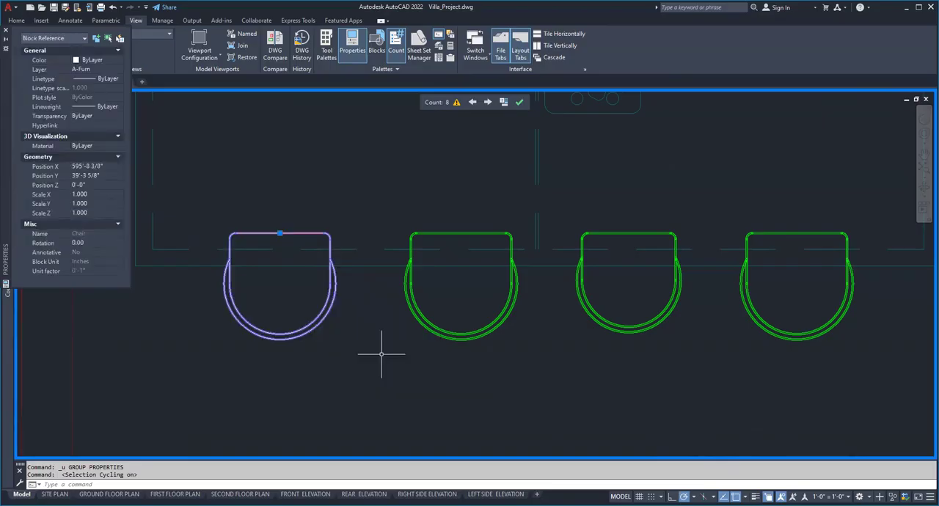
key("Escape")
key("Escape")
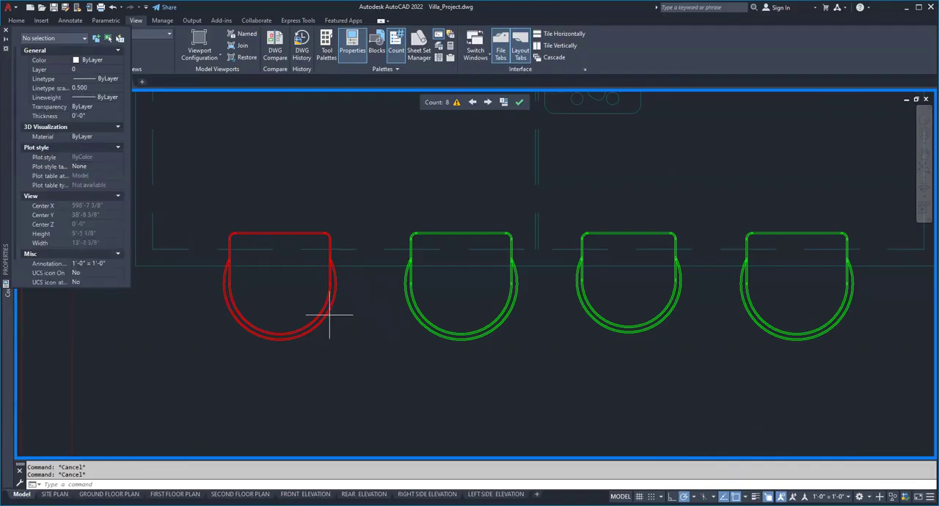
Select both overlapping Chair references with a selection window and remove the duplicate at the red-highlighted position.
left_click(330, 316)
left_click(329, 317)
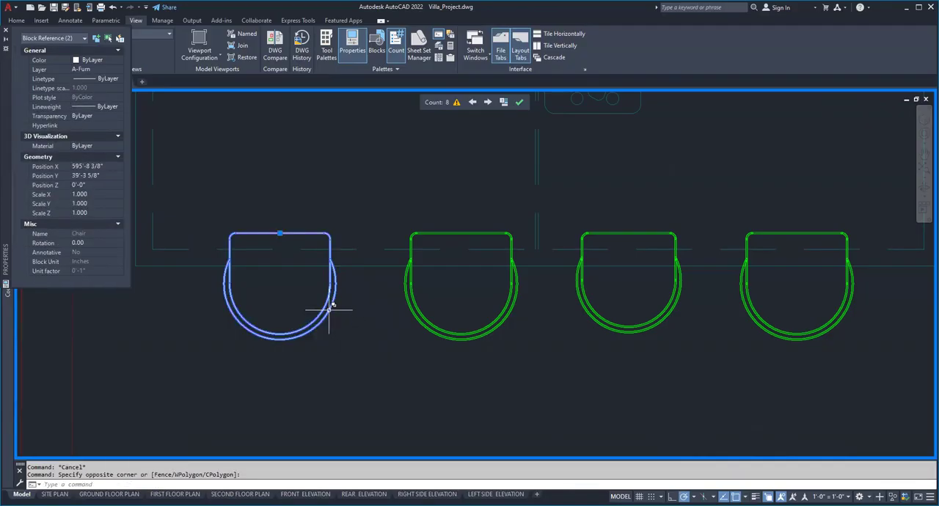
key("Escape")
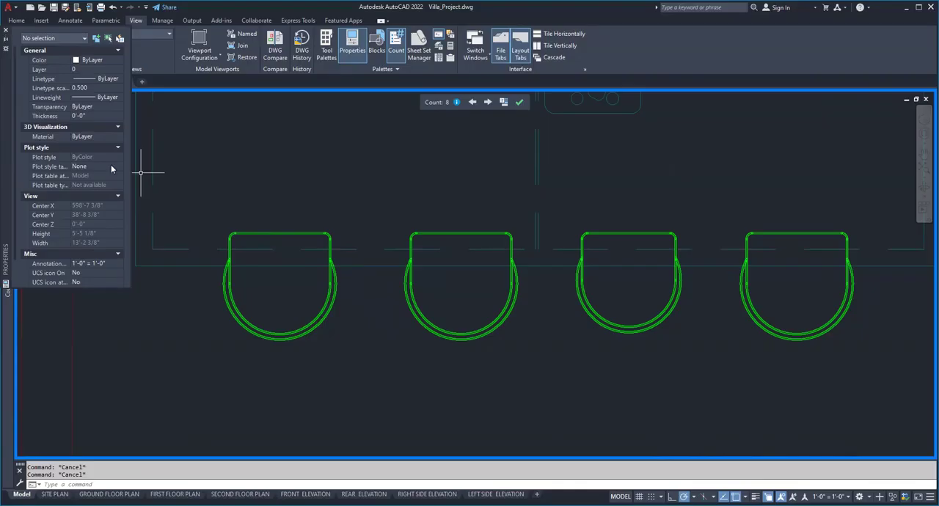
Close the properties display and end the active Chair count.
scroll(246, 146, "down", 8)
middle_click_drag(251, 121, 393, 332)
left_click(519, 102)
Count all objects matching the square side table polyline beside the upper sofa in the Formal Living room.
left_click(239, 138)
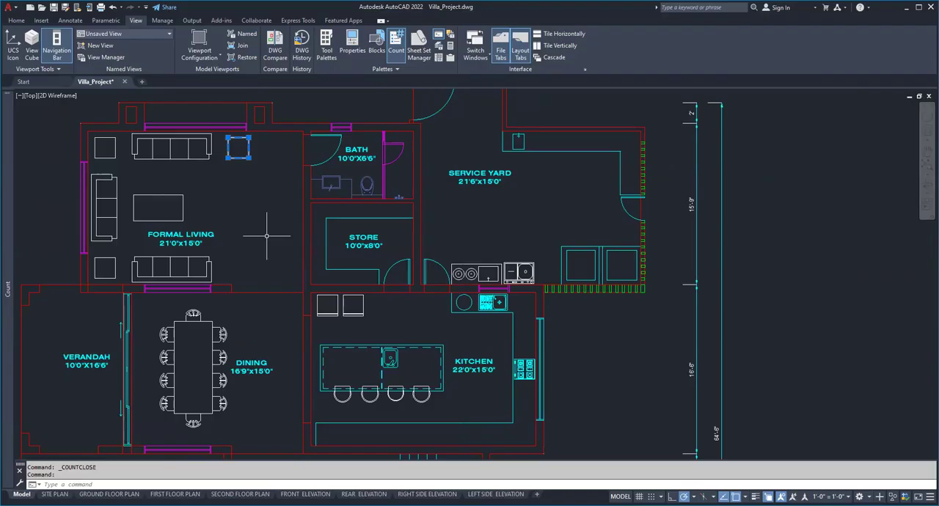
scroll(117, 191, "down", 4)
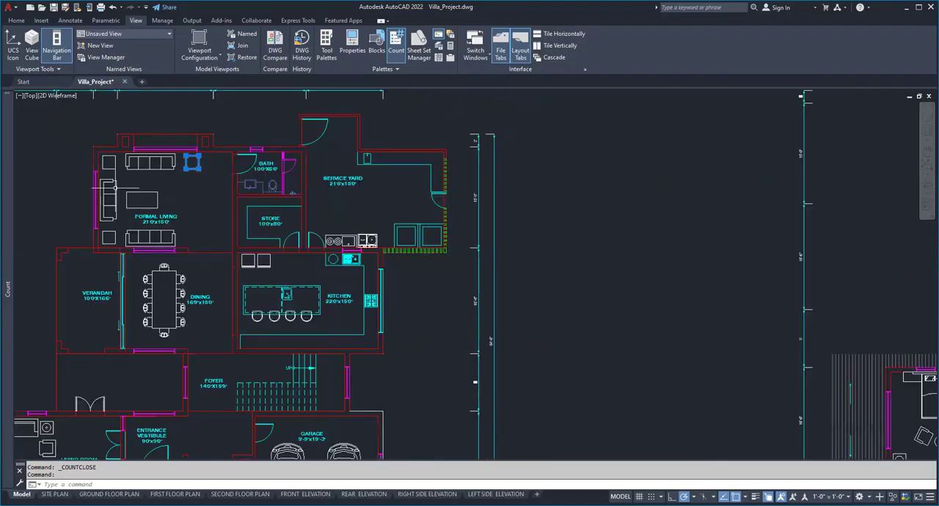
scroll(164, 170, "up", 3)
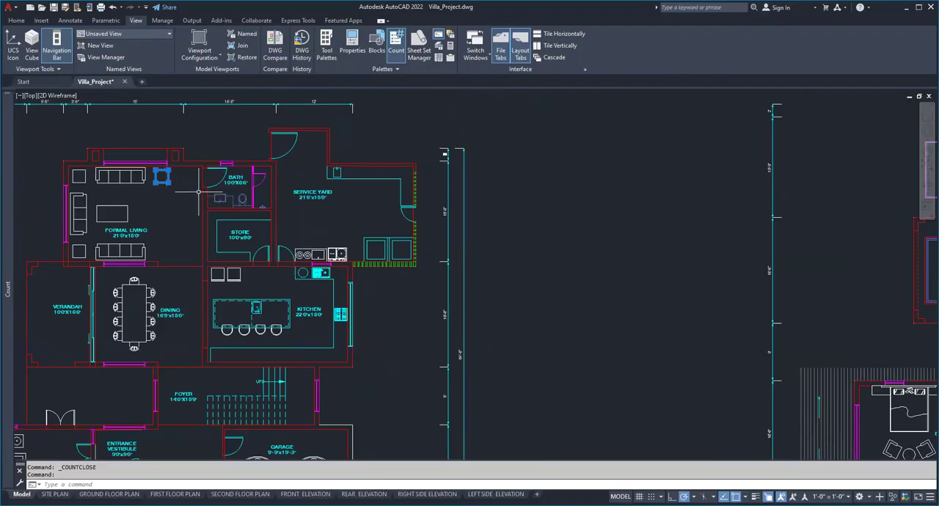
scroll(188, 158, "up", 6)
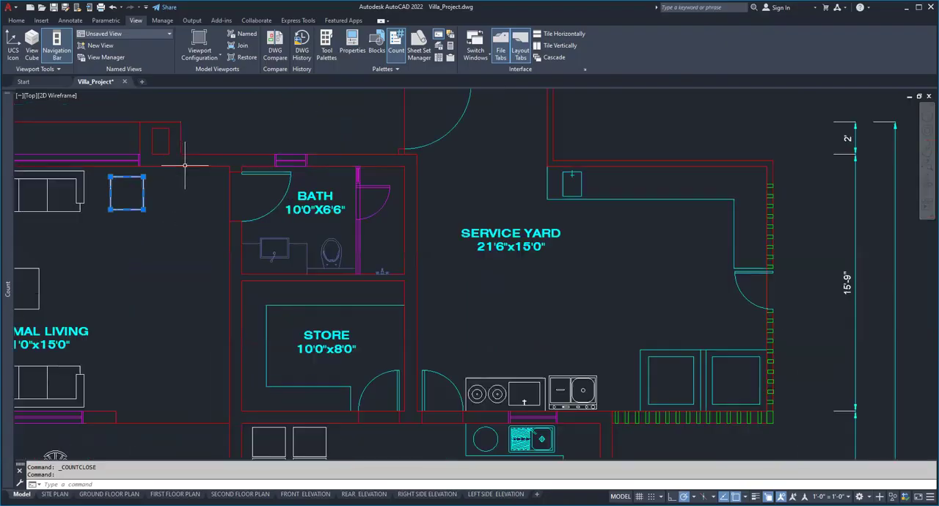
right_click(116, 197)
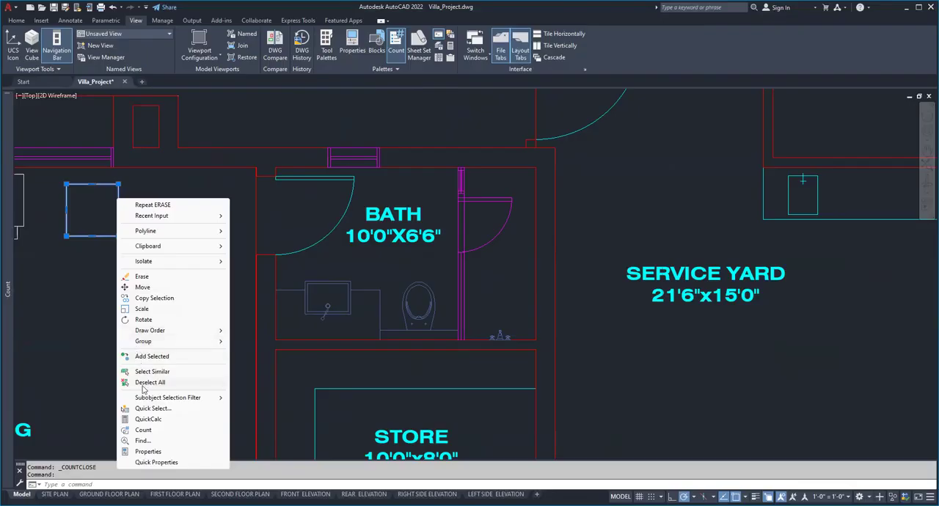
left_click(158, 430)
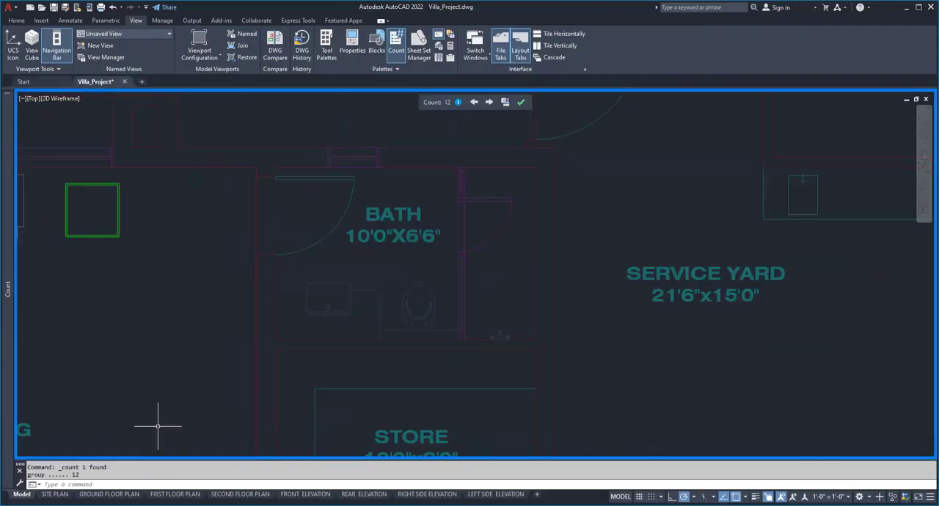
Examine where the counted squares are highlighted across the floor plans and end the count.
scroll(338, 191, "down", 7)
scroll(255, 181, "up", 5)
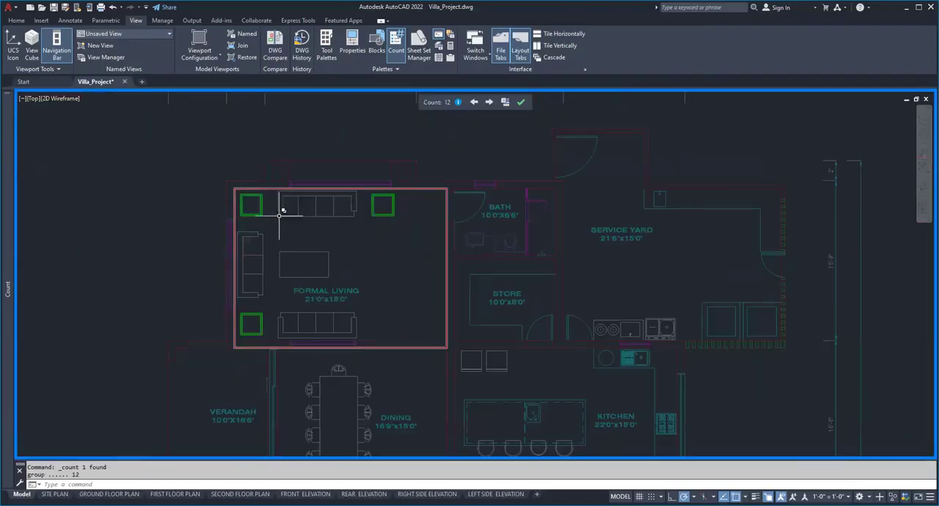
scroll(398, 203, "down", 6)
mouse_move(362, 288)
middle_mouse_down()
mouse_move(287, 248)
mouse_move(251, 168)
middle_mouse_up()
middle_click_drag(489, 247, 334, 339)
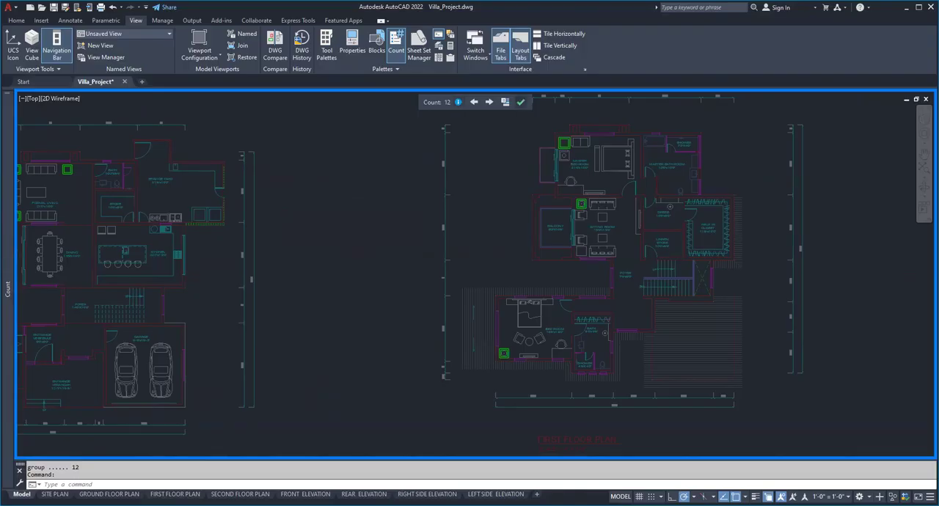
left_click(521, 102)
Expand the Chair entry in the block count list by layer and by scale.
middle_click_drag(86, 241, 345, 232)
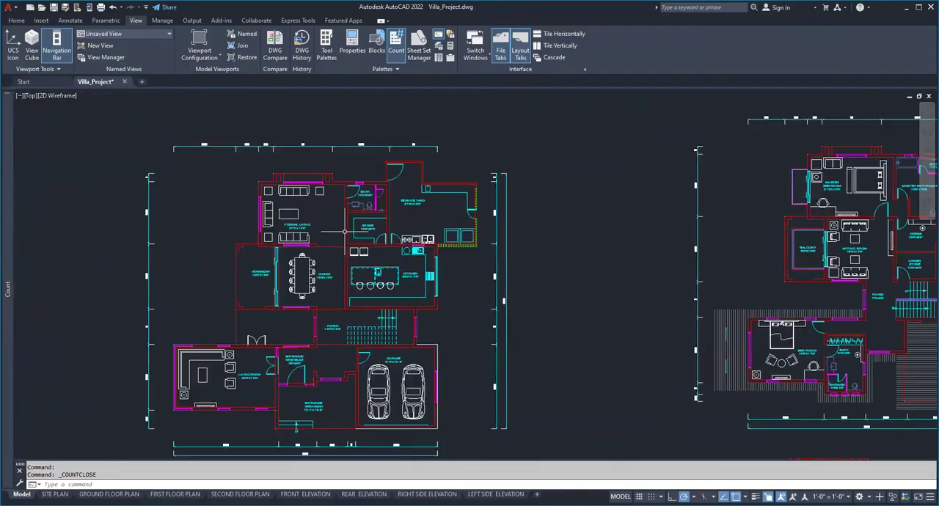
scroll(345, 231, "up", 8)
scroll(303, 178, "down", 4)
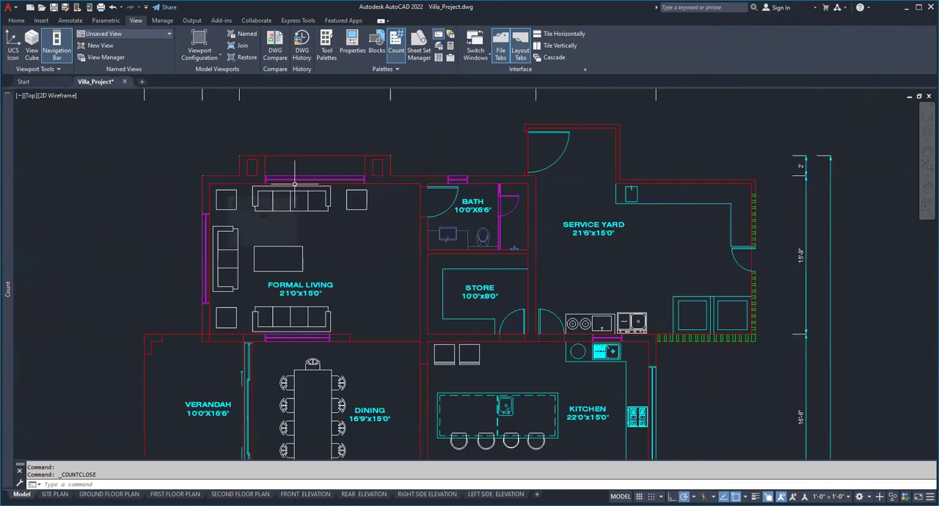
scroll(294, 184, "up", 2)
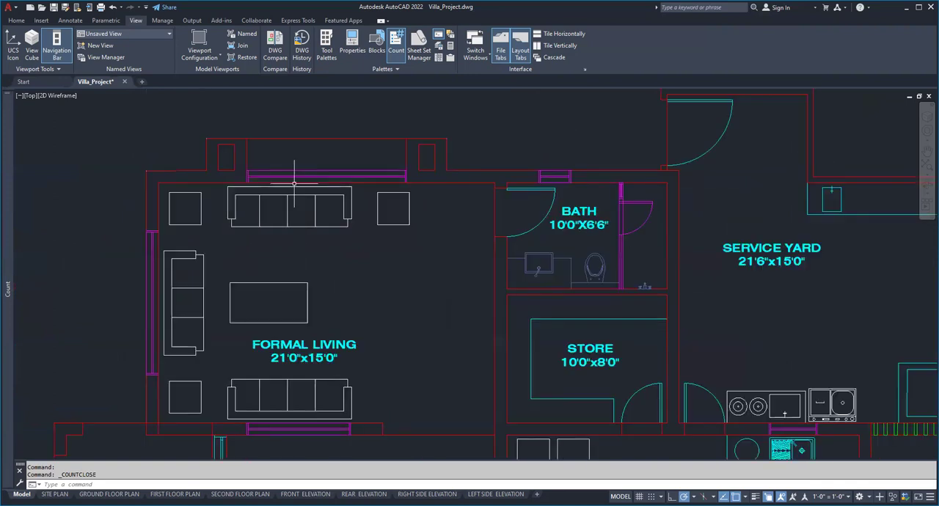
mouse_move(10, 234)
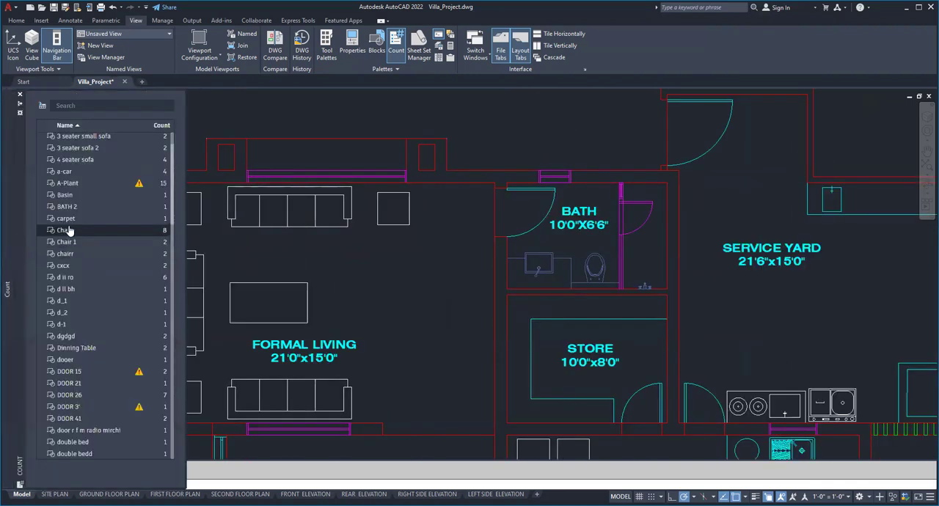
right_click(69, 234)
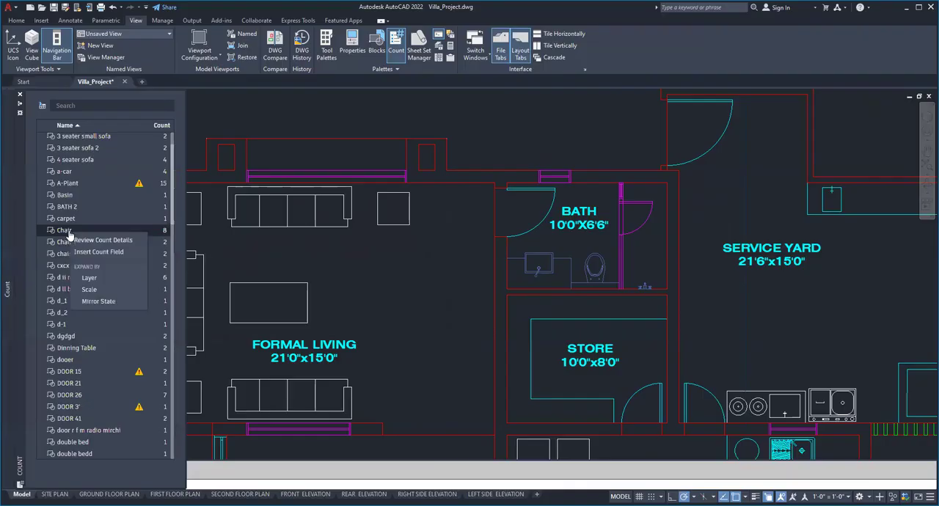
left_click(111, 277)
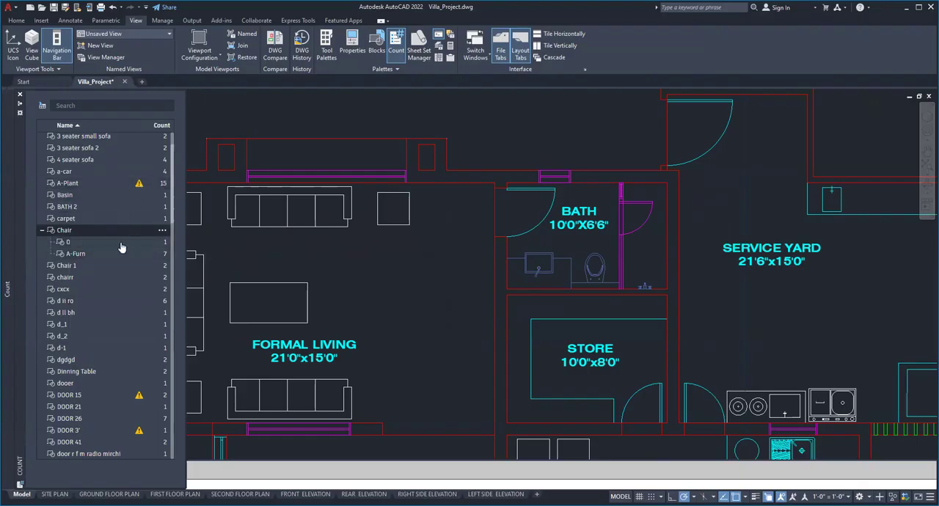
right_click(83, 234)
left_click(104, 290)
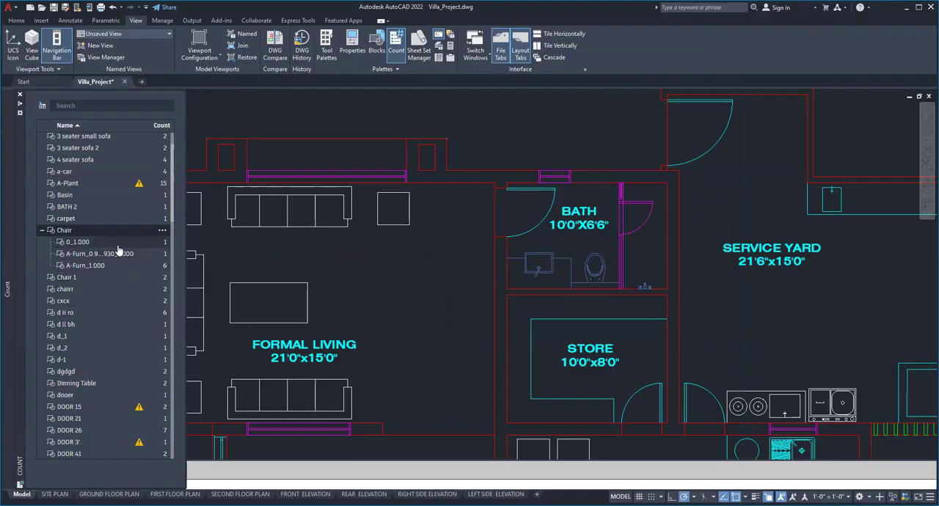
Highlight the A-Furn Chair with the 0.930 scale, switch to the whole Chair count, and remove the layer grouping from its expansion.
left_click(137, 253)
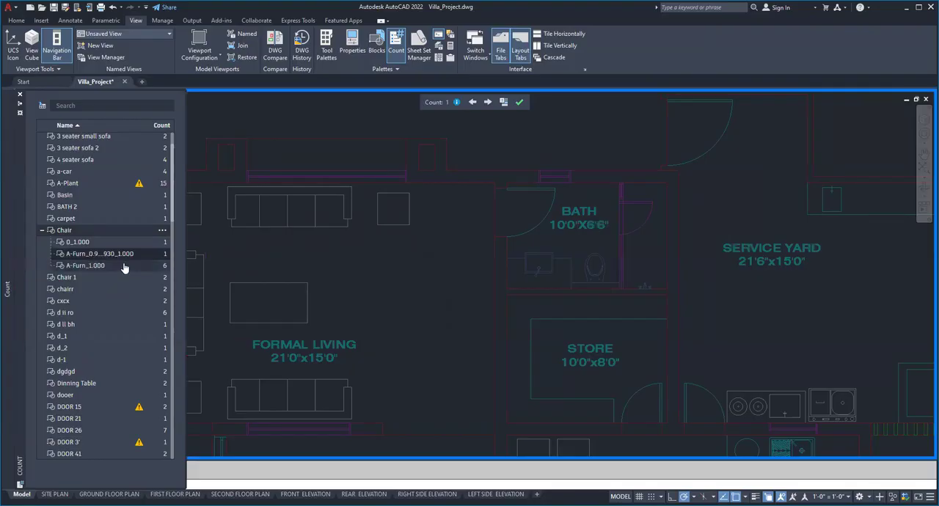
left_click(116, 234)
right_click(116, 234)
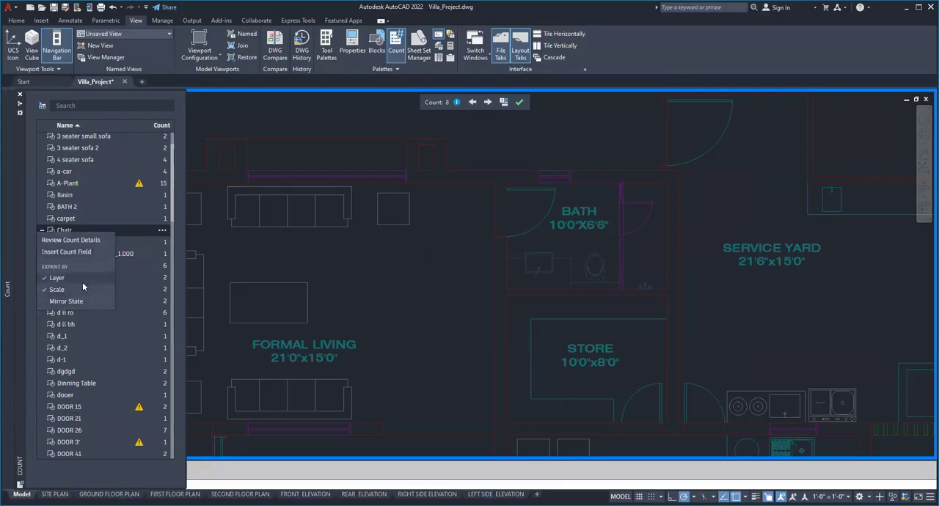
left_click(56, 277)
Highlight the Chair blocks in the 0.930_0.930_1.000 scale group, locate them at the kitchen island, and end the count.
left_click(97, 244)
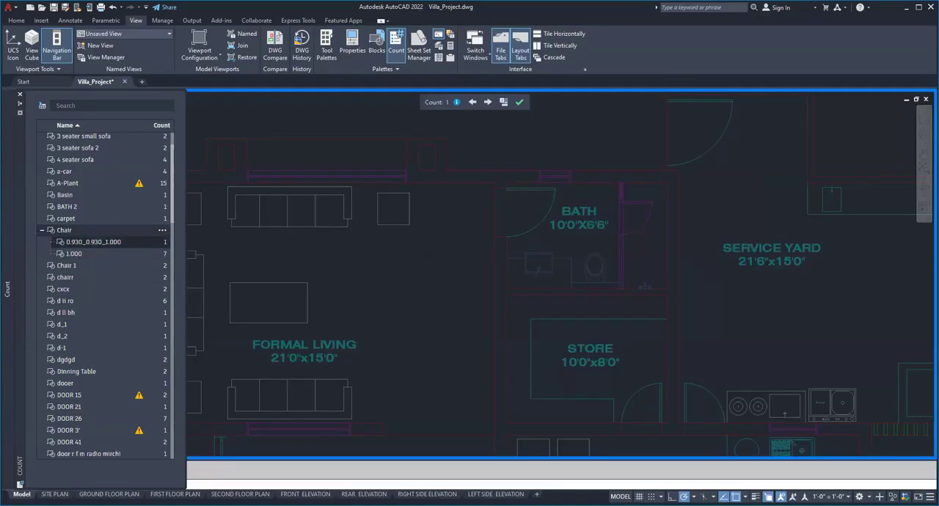
scroll(363, 209, "down", 5)
scroll(438, 328, "up", 8)
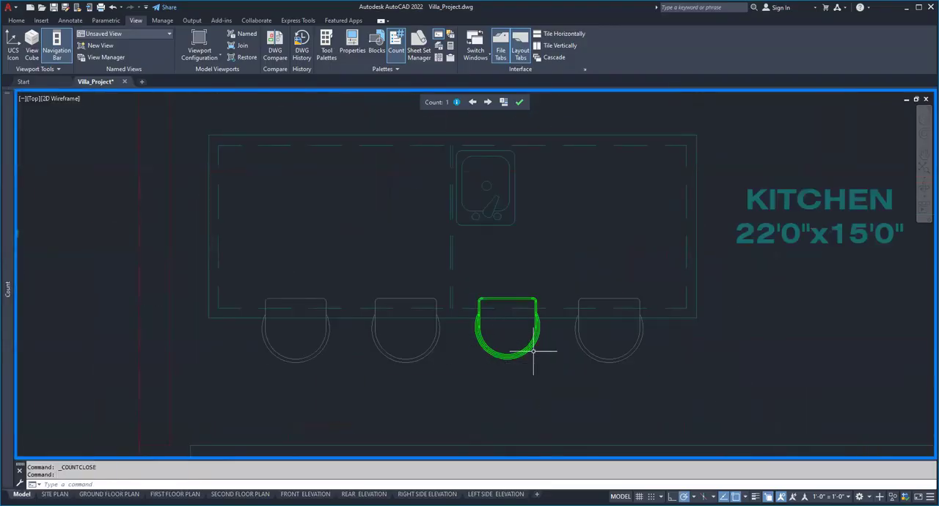
left_click(519, 102)
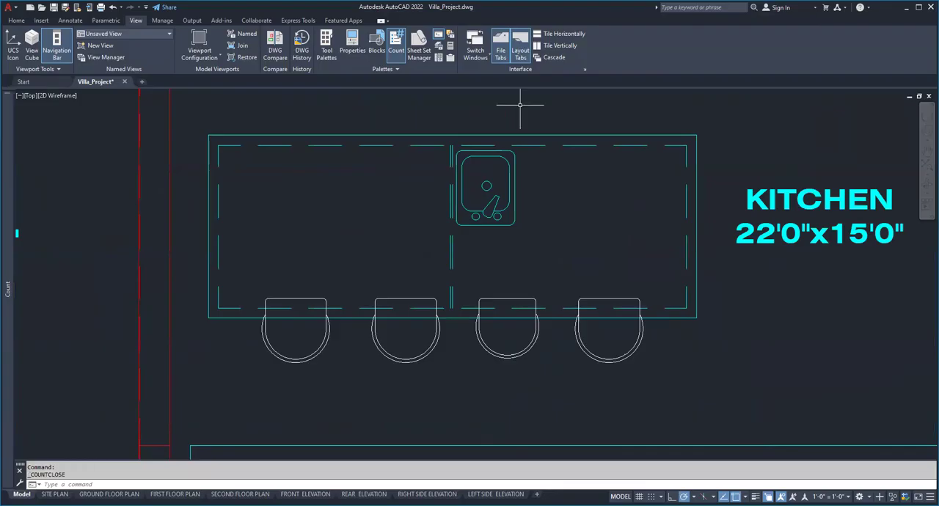
Set the X and Y scale of the third Chair block at the kitchen island to 1 and clear the selection.
left_click(525, 360)
left_click(506, 339)
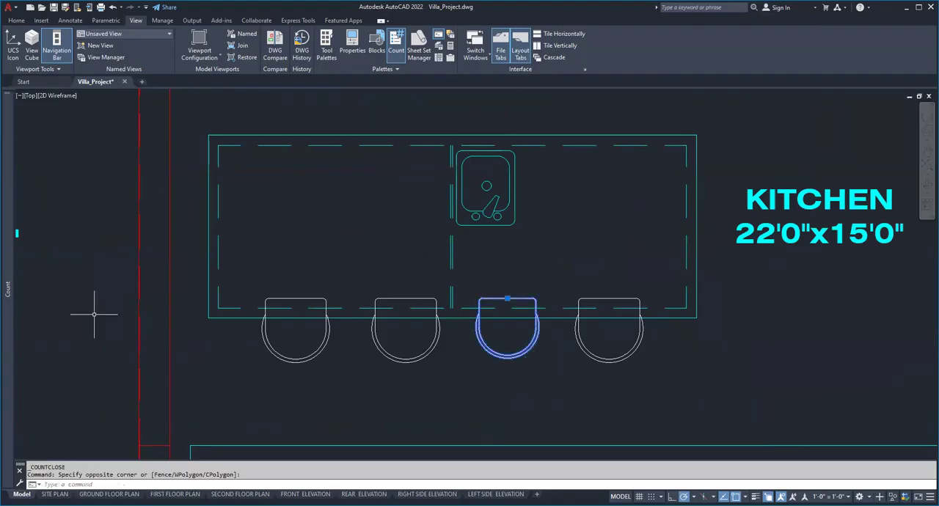
key("ctrl+1")
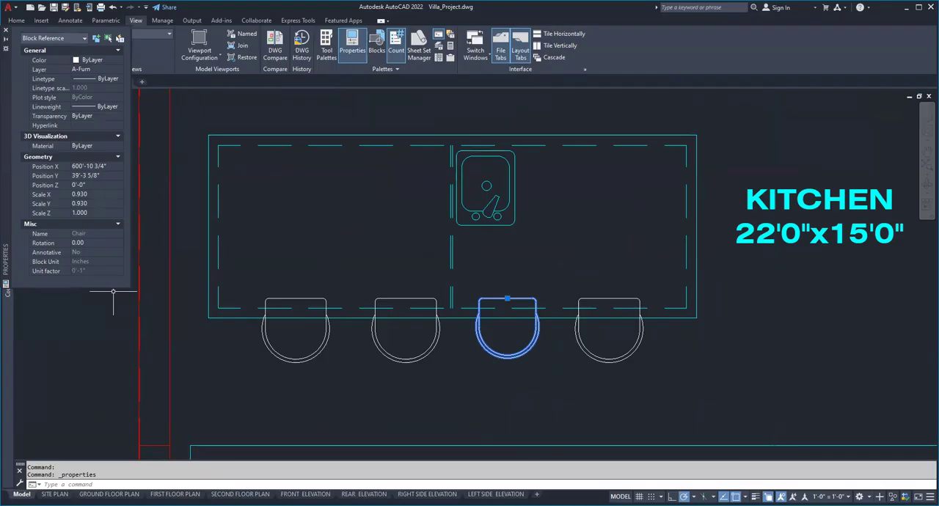
left_click(88, 194)
type("1")
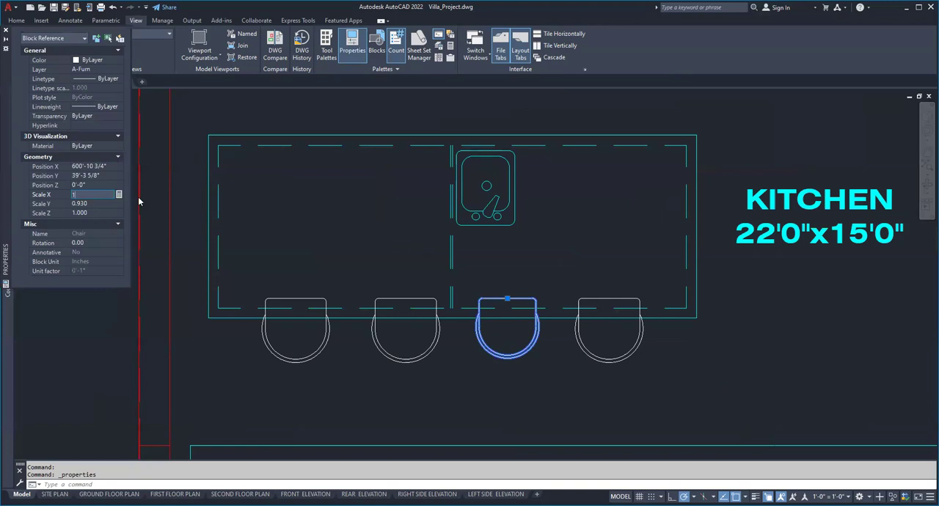
key("Return")
key("Escape")
key("Escape")
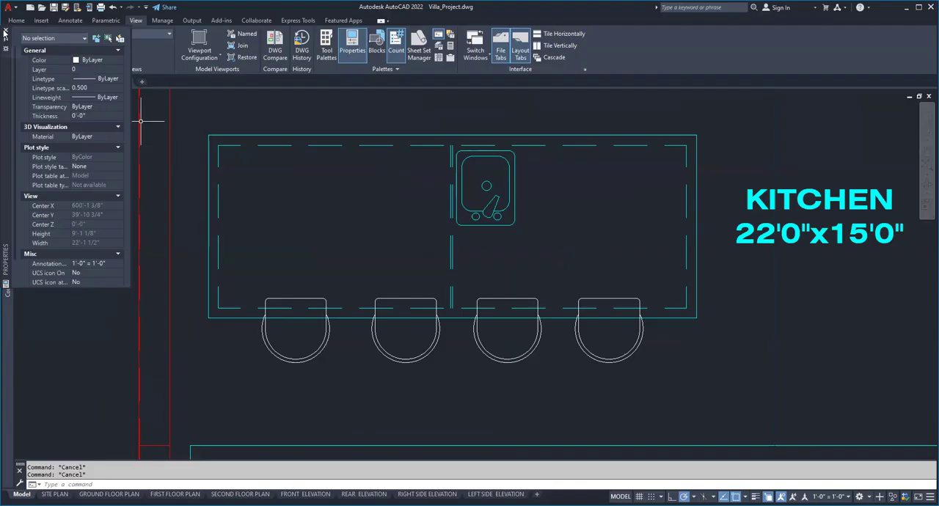
key("ctrl+1")
scroll(315, 233, "down", 2)
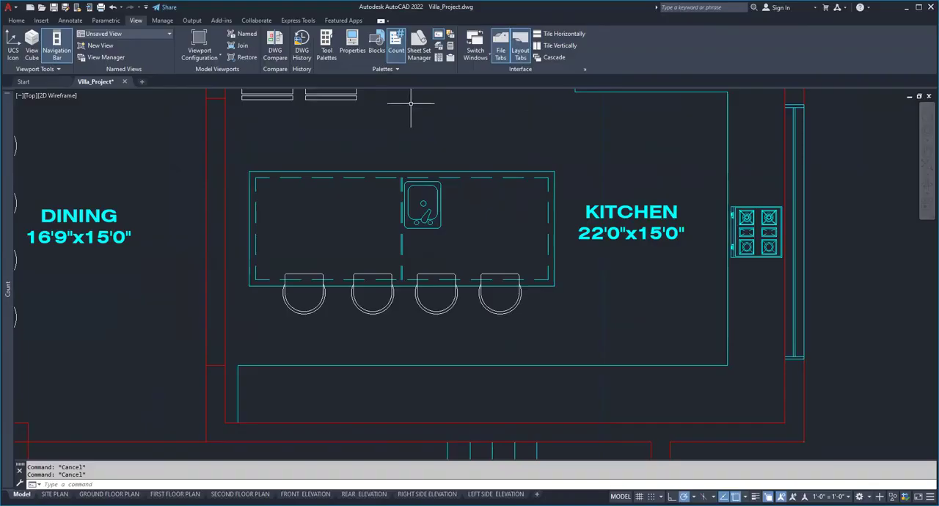
scroll(430, 216, "down", 3)
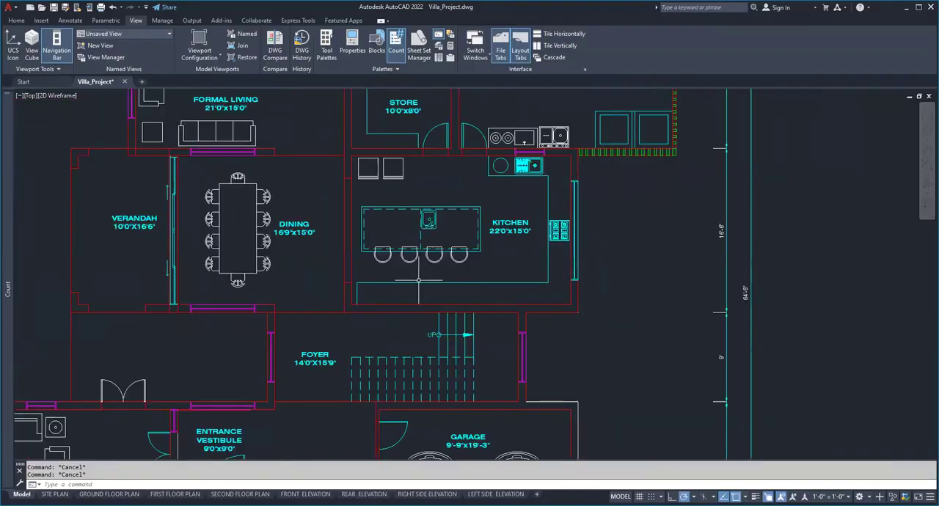
scroll(317, 280, "up", 5)
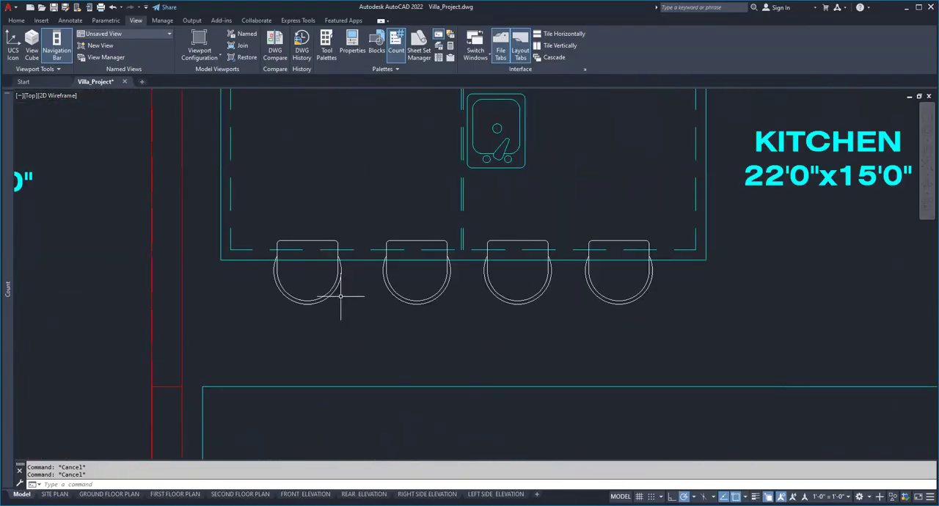
scroll(340, 296, "down", 2)
scroll(340, 296, "down", 2)
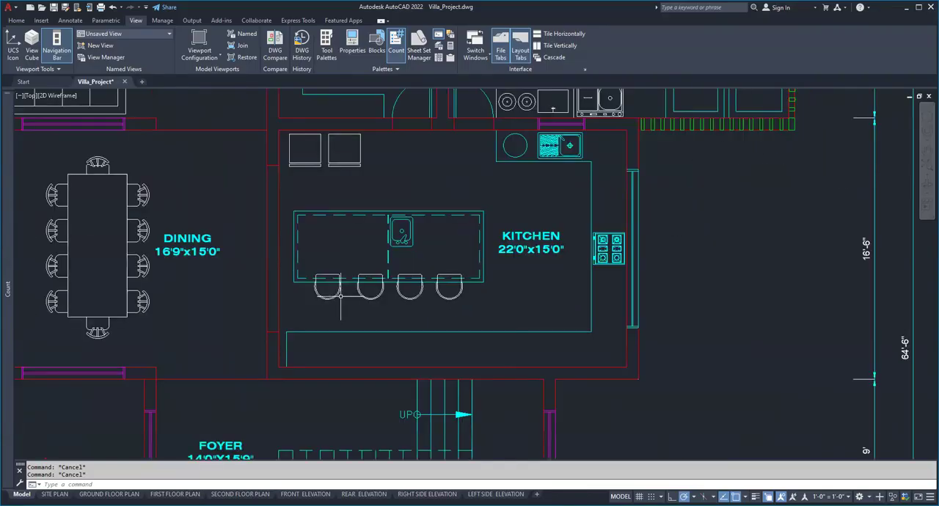